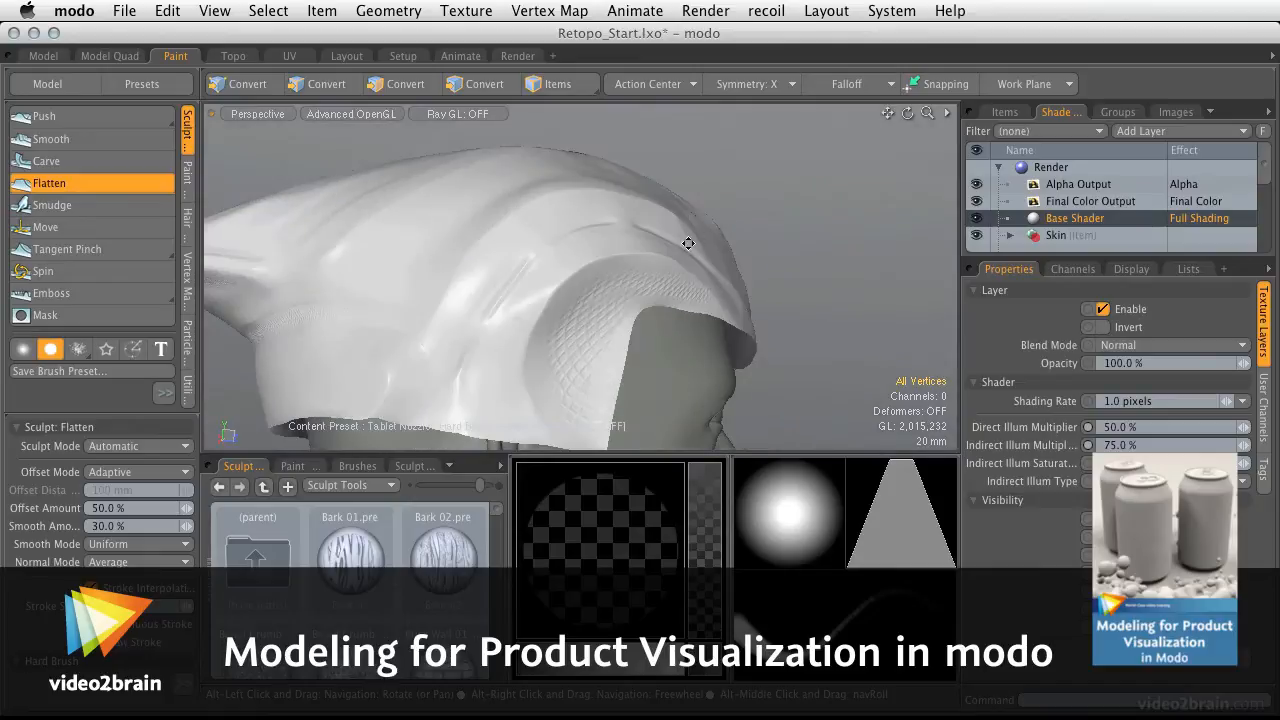
# - Switch to the Topo layout for retopologizing the sculpted helmet
pyautogui.moveTo(435, 218)
pyautogui.keyDown('alt'); pyautogui.mouseDown()
pyautogui.moveTo(646, 251)
pyautogui.moveTo(489, 294)
pyautogui.mouseUp(); pyautogui.keyUp('alt')
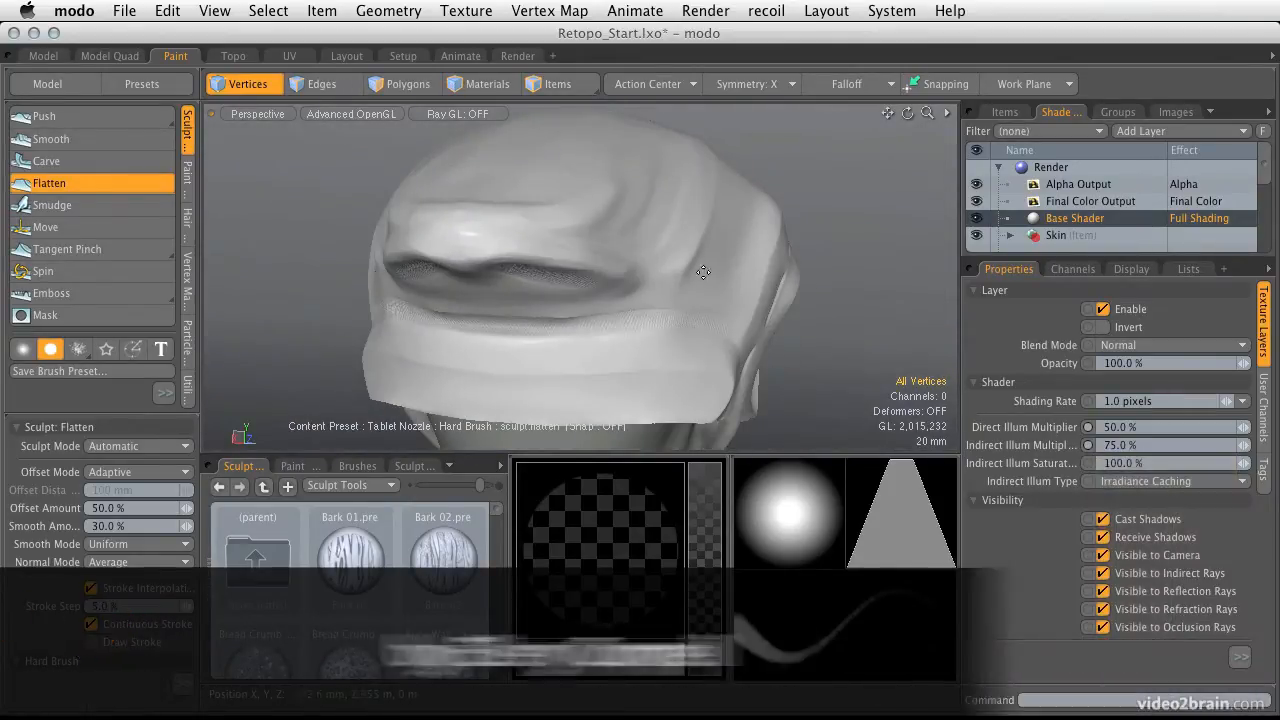
pyautogui.keyDown('alt'); pyautogui.moveTo(469, 241); pyautogui.dragTo(709, 320); pyautogui.keyUp('alt')
pyautogui.moveTo(445, 304)
pyautogui.keyDown('alt'); pyautogui.mouseDown()
pyautogui.moveTo(704, 293)
pyautogui.moveTo(650, 291)
pyautogui.mouseUp(); pyautogui.keyUp('alt')
pyautogui.keyDown('alt'); pyautogui.moveTo(650, 285); pyautogui.dragTo(799, 292); pyautogui.keyUp('alt')
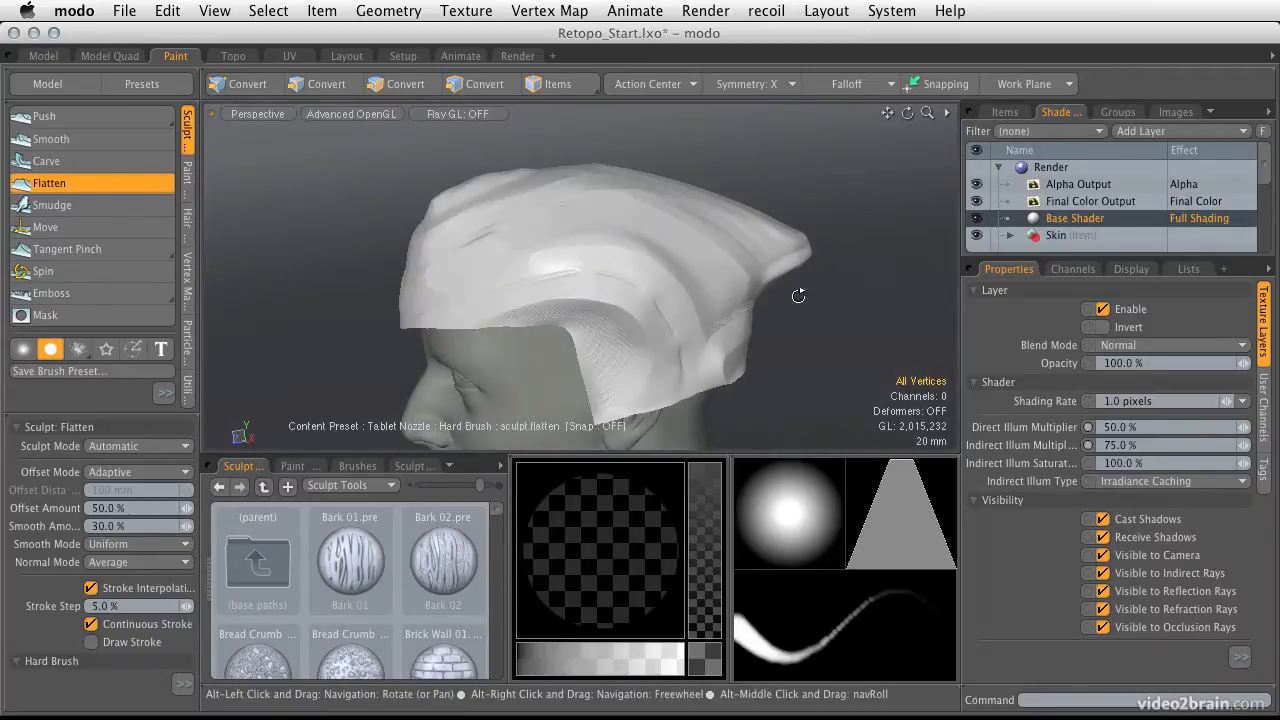
pyautogui.keyDown('alt'); pyautogui.moveTo(530, 271); pyautogui.dragTo(582, 271); pyautogui.keyUp('alt')
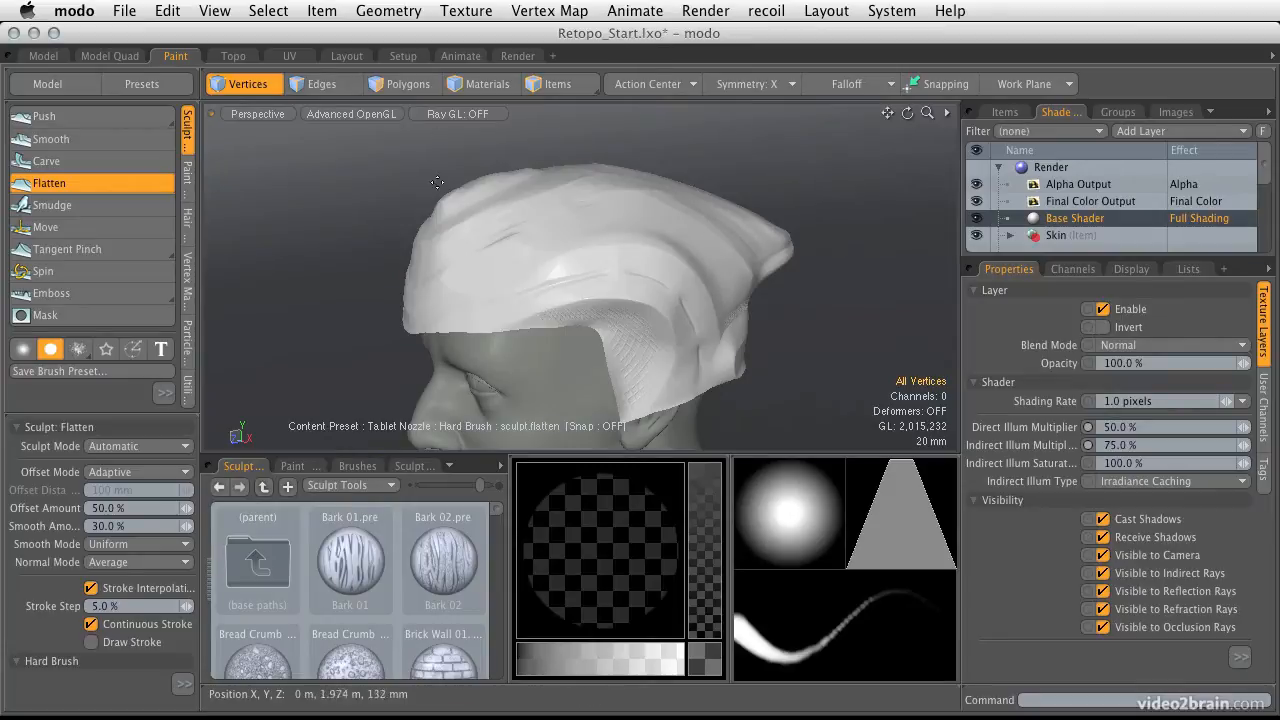
pyautogui.click(234, 60)
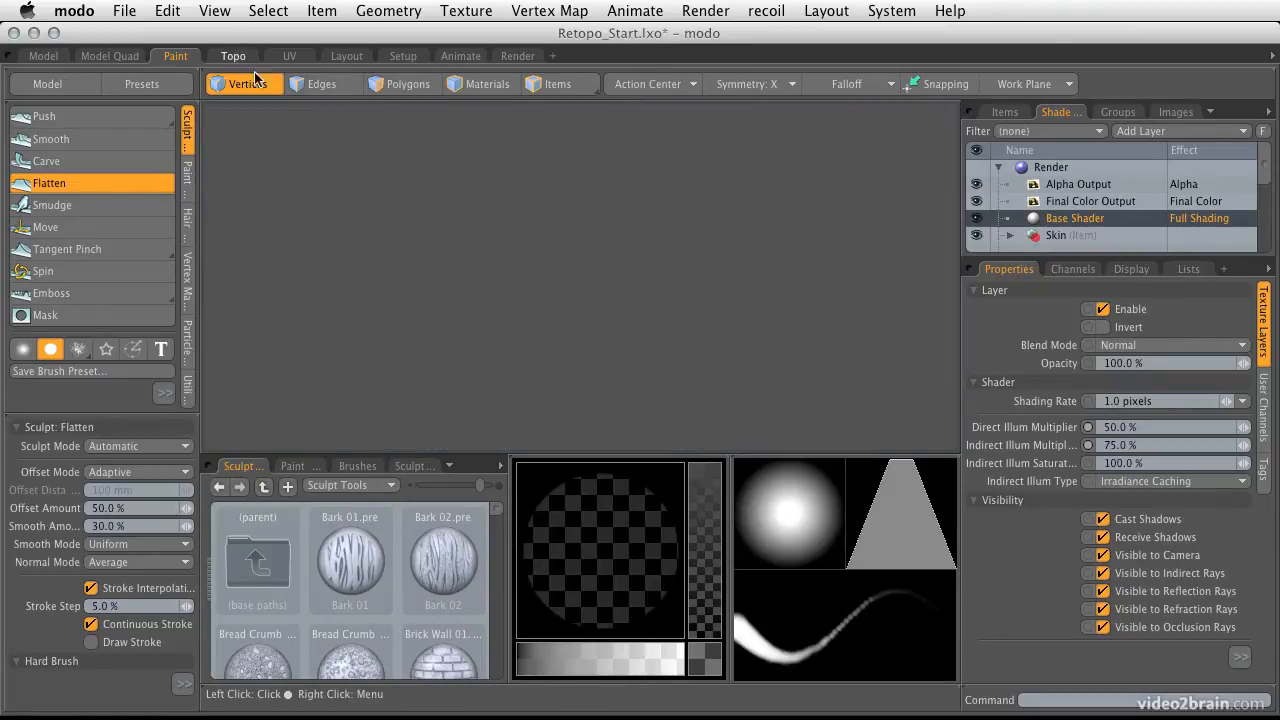
pyautogui.keyDown('alt'); pyautogui.moveTo(527, 466); pyautogui.dragTo(695, 312); pyautogui.keyUp('alt')
pyautogui.keyDown('alt'); pyautogui.moveTo(626, 291); pyautogui.dragTo(548, 315); pyautogui.keyUp('alt')
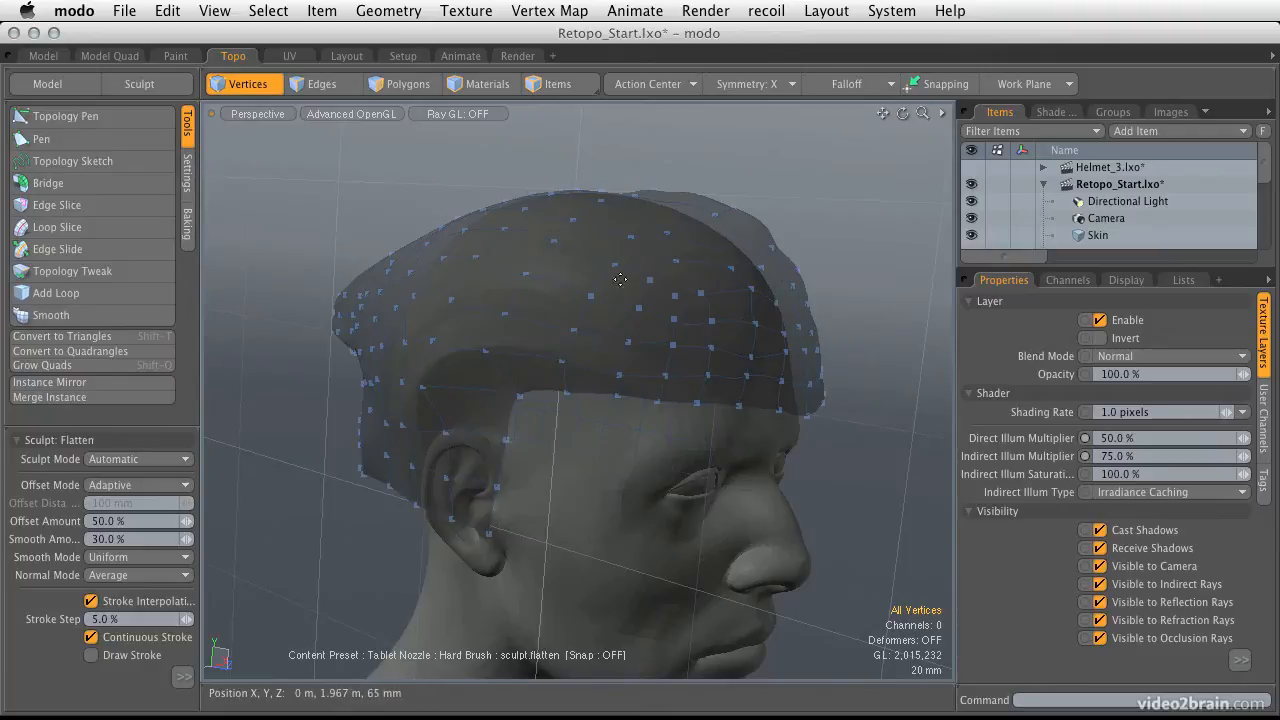
# - Hide the Skin mesh and add a new empty mesh item alongside the sculpted helmet mesh
pyautogui.moveTo(1265, 167); pyautogui.dragTo(1265, 177)
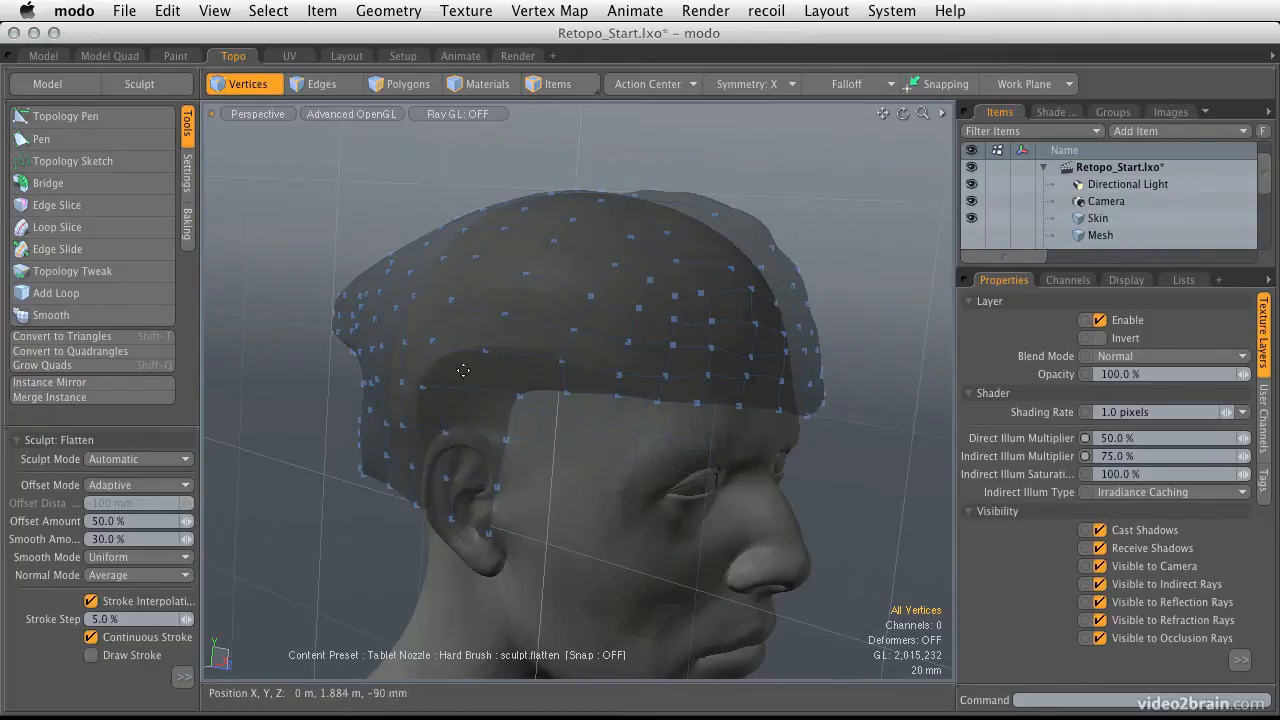
pyautogui.keyDown('alt'); pyautogui.moveTo(501, 341); pyautogui.dragTo(609, 277); pyautogui.keyUp('alt')
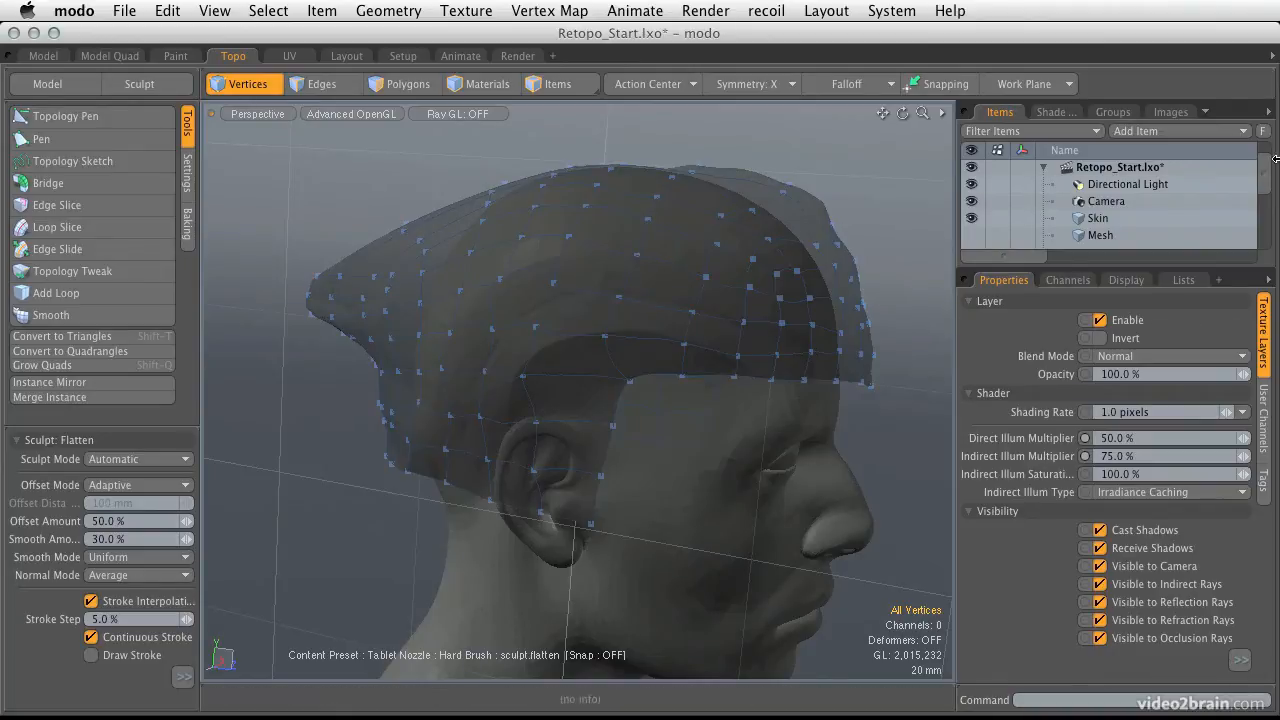
pyautogui.moveTo(1267, 170); pyautogui.dragTo(1271, 206)
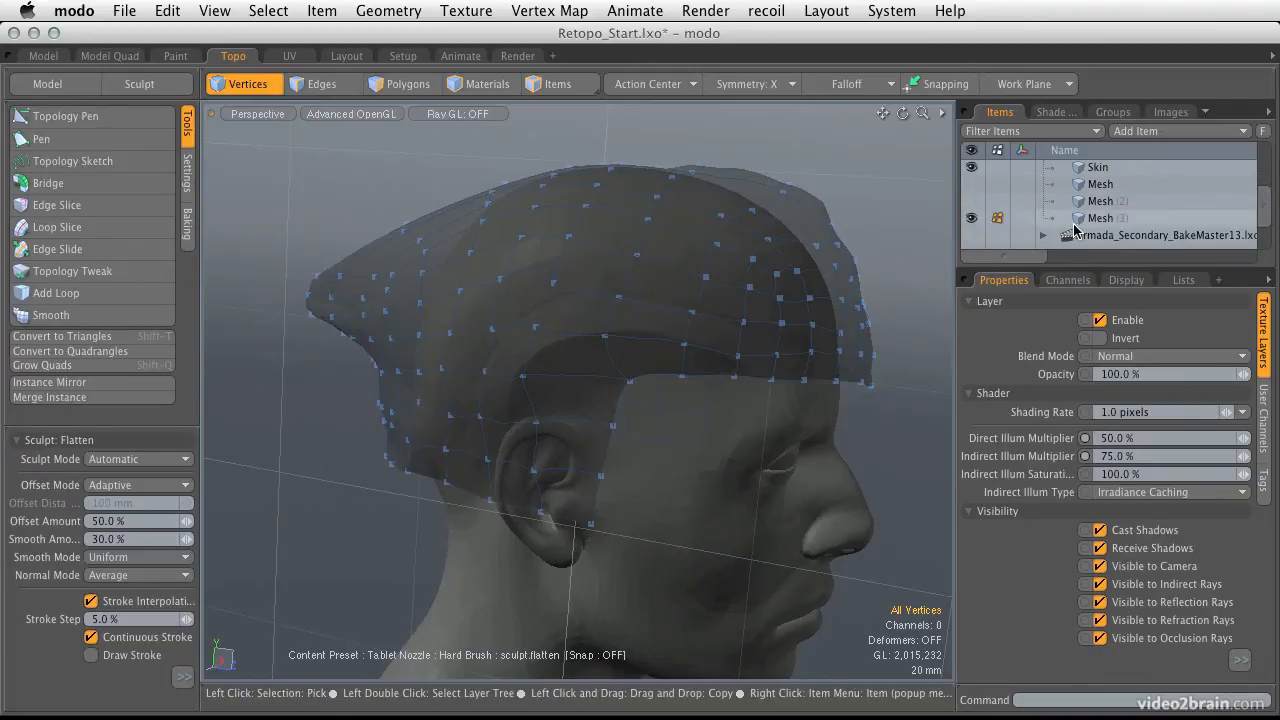
pyautogui.keyDown('alt'); pyautogui.moveTo(727, 479); pyautogui.dragTo(554, 398); pyautogui.keyUp('alt')
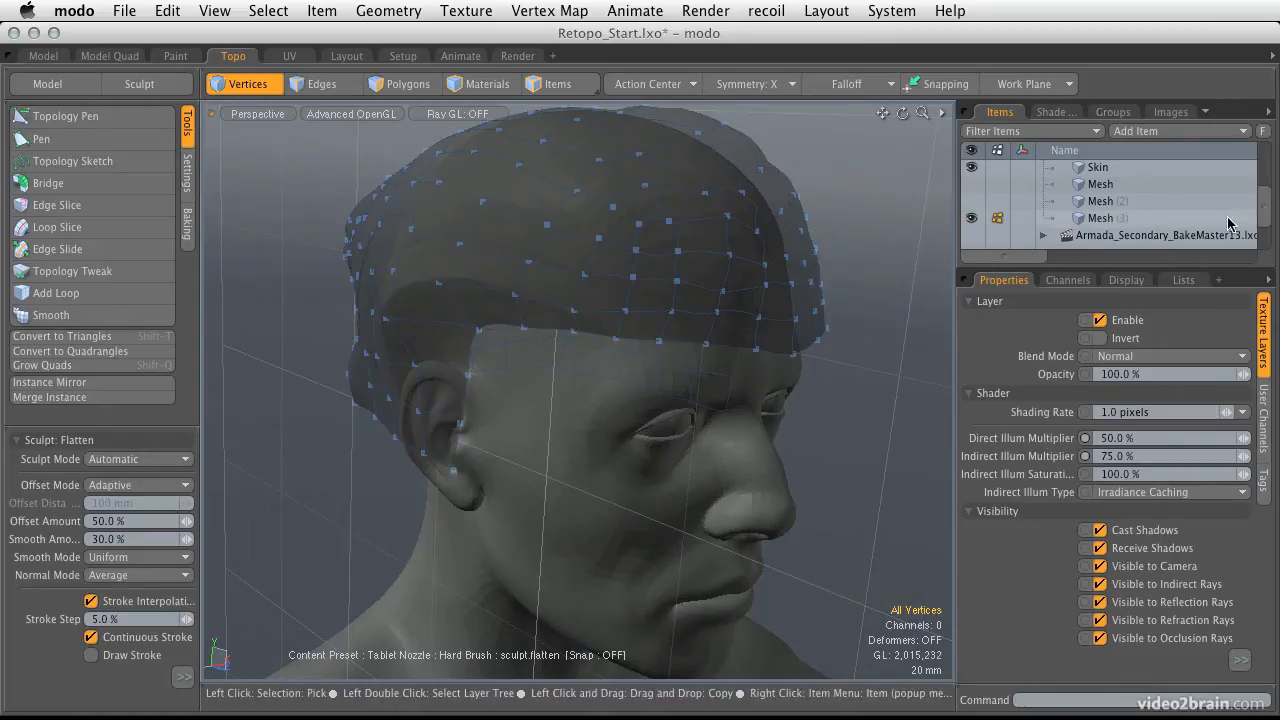
pyautogui.click(971, 168)
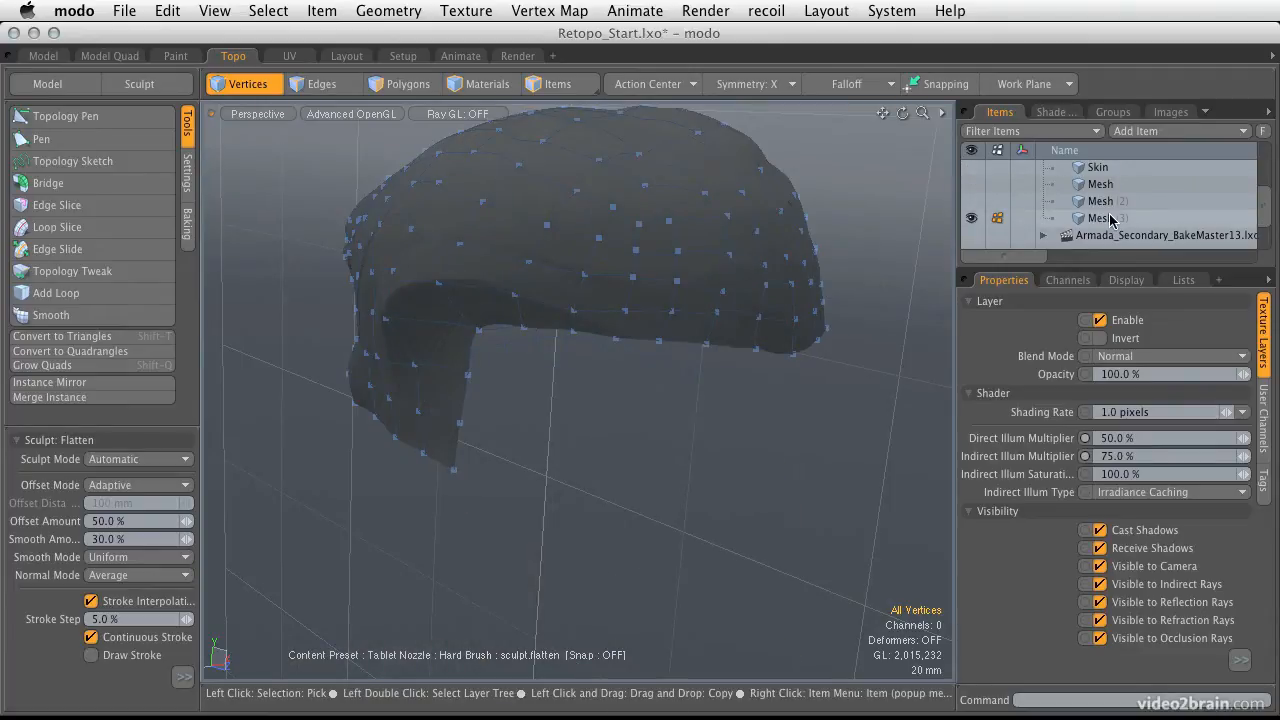
pyautogui.press('n')
# - Examine the sculpted helmet's surface from the side, back and front
pyautogui.keyDown('alt'); pyautogui.moveTo(590, 303); pyautogui.dragTo(595, 339); pyautogui.keyUp('alt')
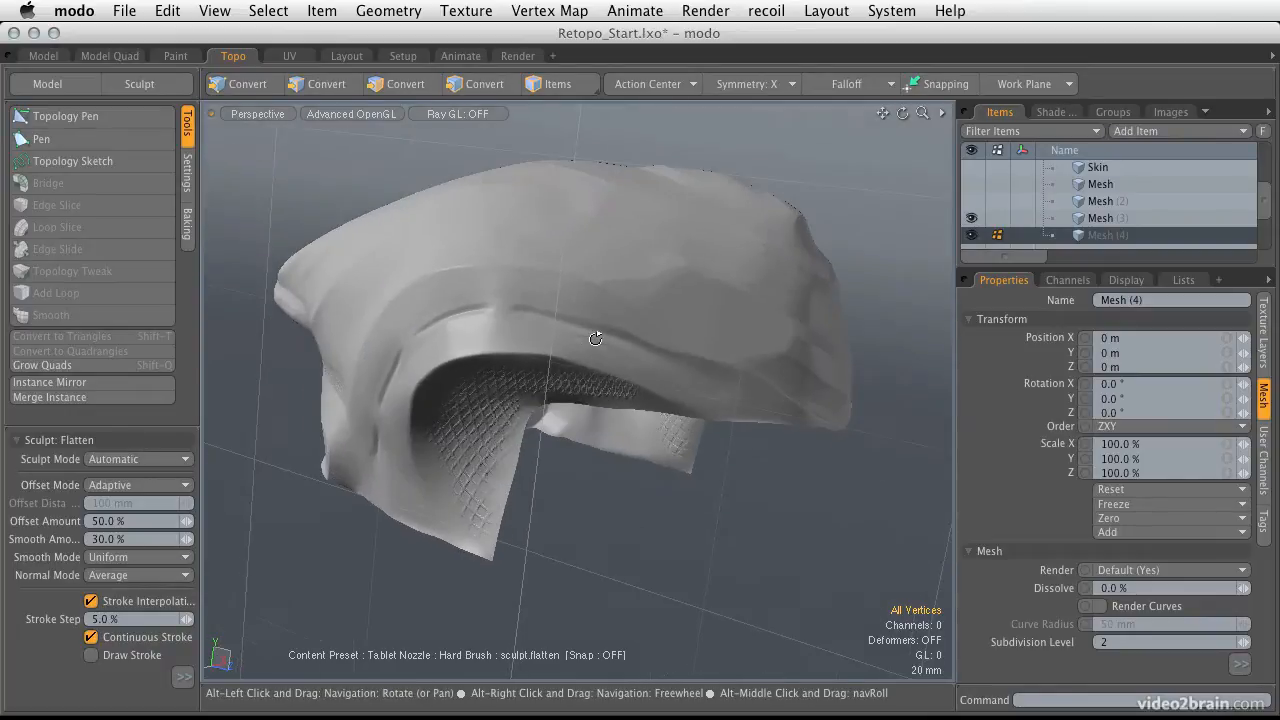
pyautogui.keyDown('alt'); pyautogui.moveTo(561, 281); pyautogui.dragTo(663, 319); pyautogui.keyUp('alt')
pyautogui.keyDown('alt'); pyautogui.moveTo(759, 334); pyautogui.dragTo(712, 369); pyautogui.keyUp('alt')
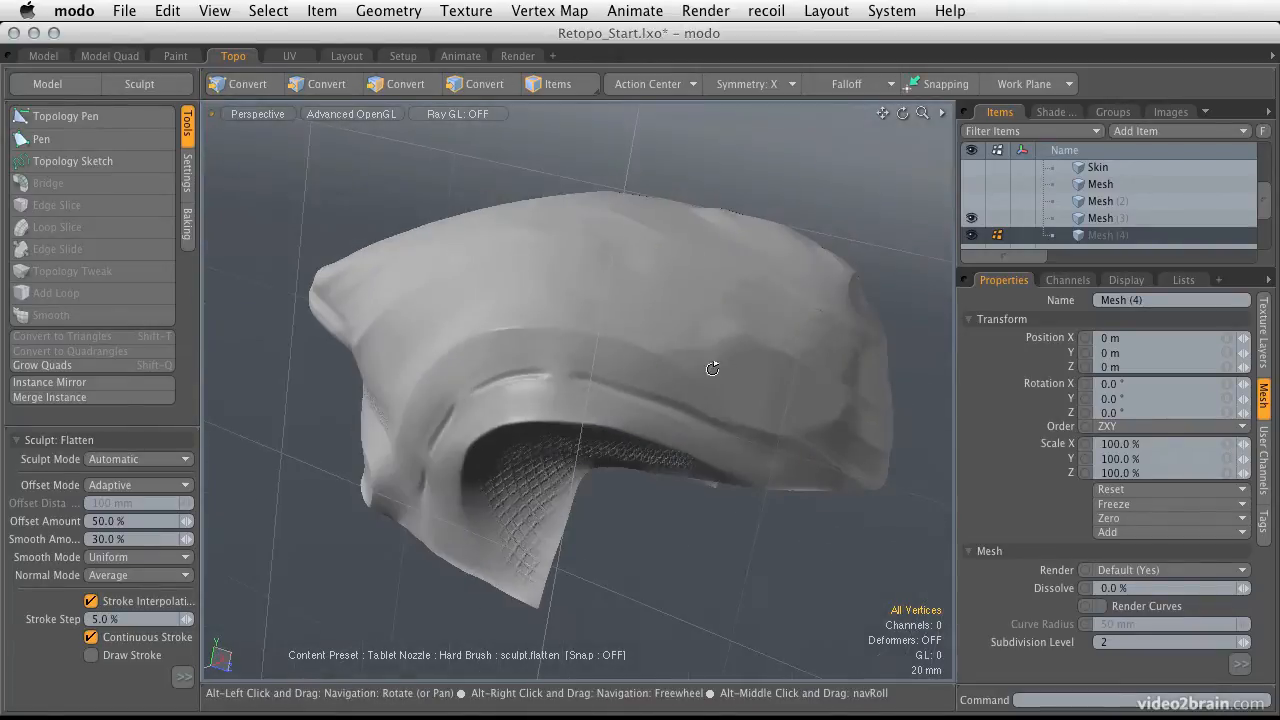
pyautogui.keyDown('alt'); pyautogui.moveTo(592, 272); pyautogui.dragTo(582, 266); pyautogui.keyUp('alt')
pyautogui.keyDown('alt'); pyautogui.moveTo(443, 221); pyautogui.dragTo(393, 350); pyautogui.keyUp('alt')
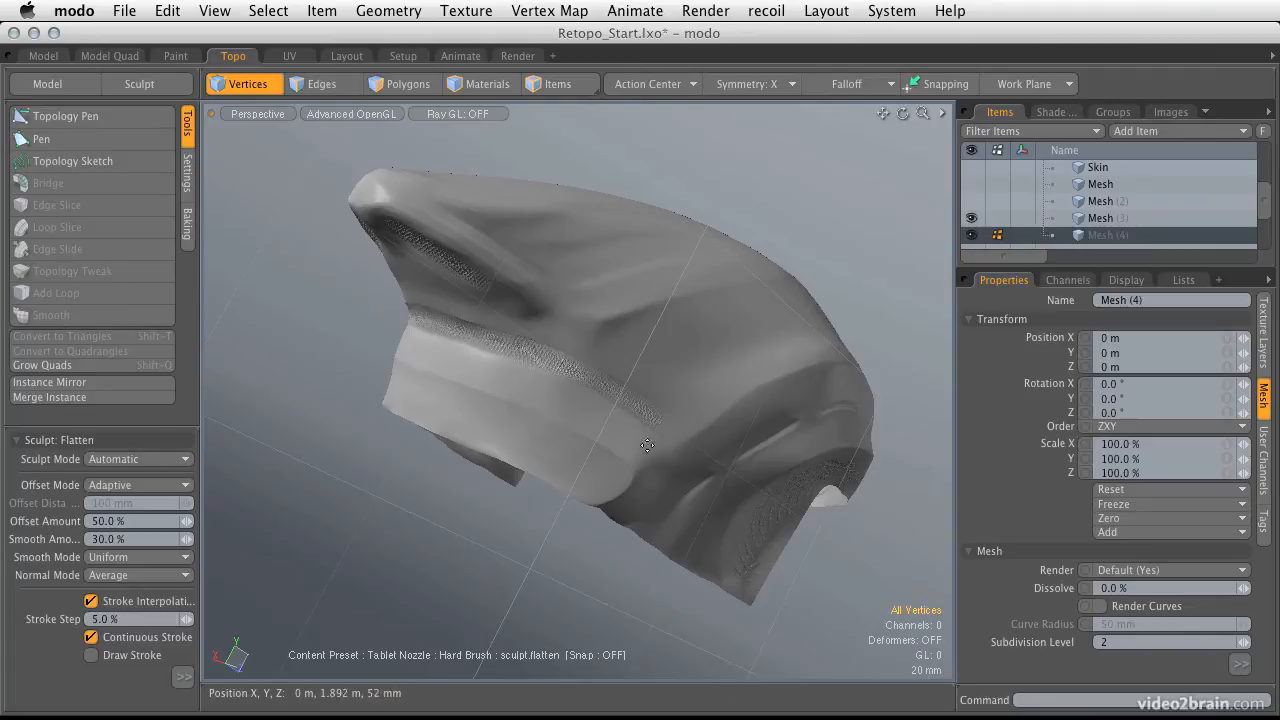
pyautogui.keyDown('alt'); pyautogui.moveTo(742, 354); pyautogui.dragTo(589, 357); pyautogui.keyUp('alt')
pyautogui.keyDown('alt'); pyautogui.moveTo(664, 335); pyautogui.dragTo(467, 359); pyautogui.keyUp('alt')
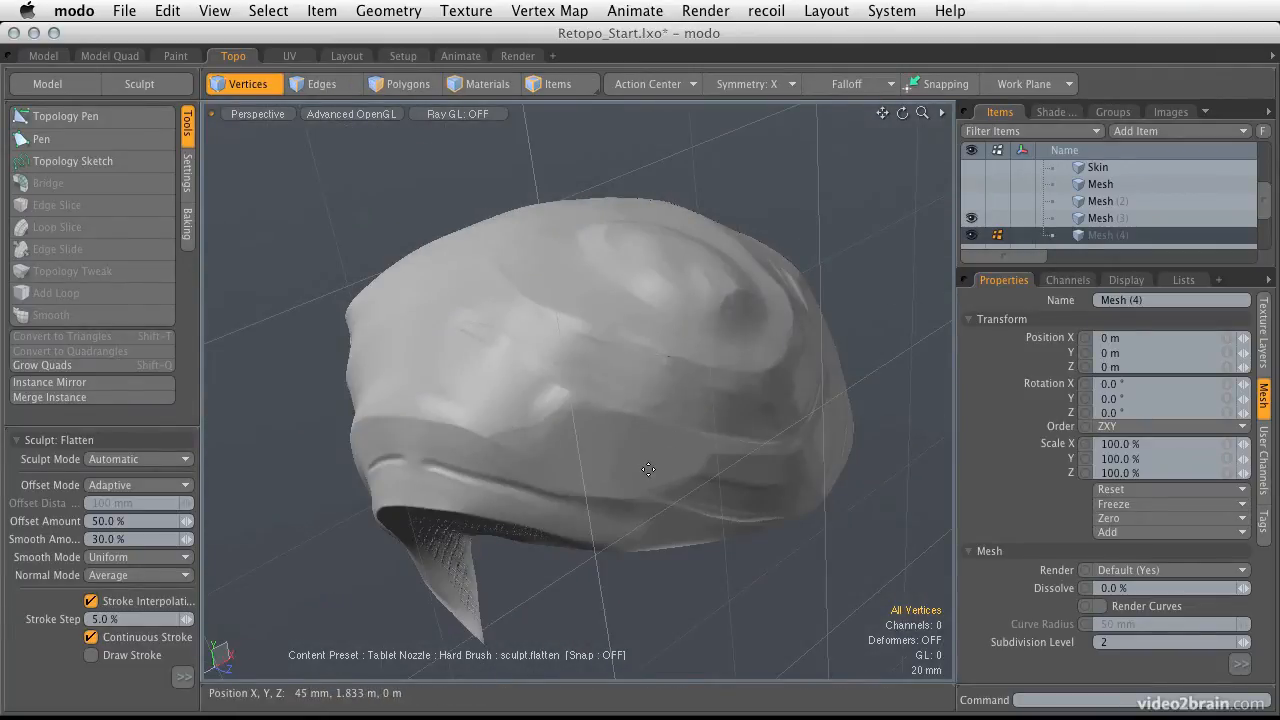
pyautogui.keyDown('alt'); pyautogui.moveTo(762, 321); pyautogui.dragTo(409, 242); pyautogui.keyUp('alt')
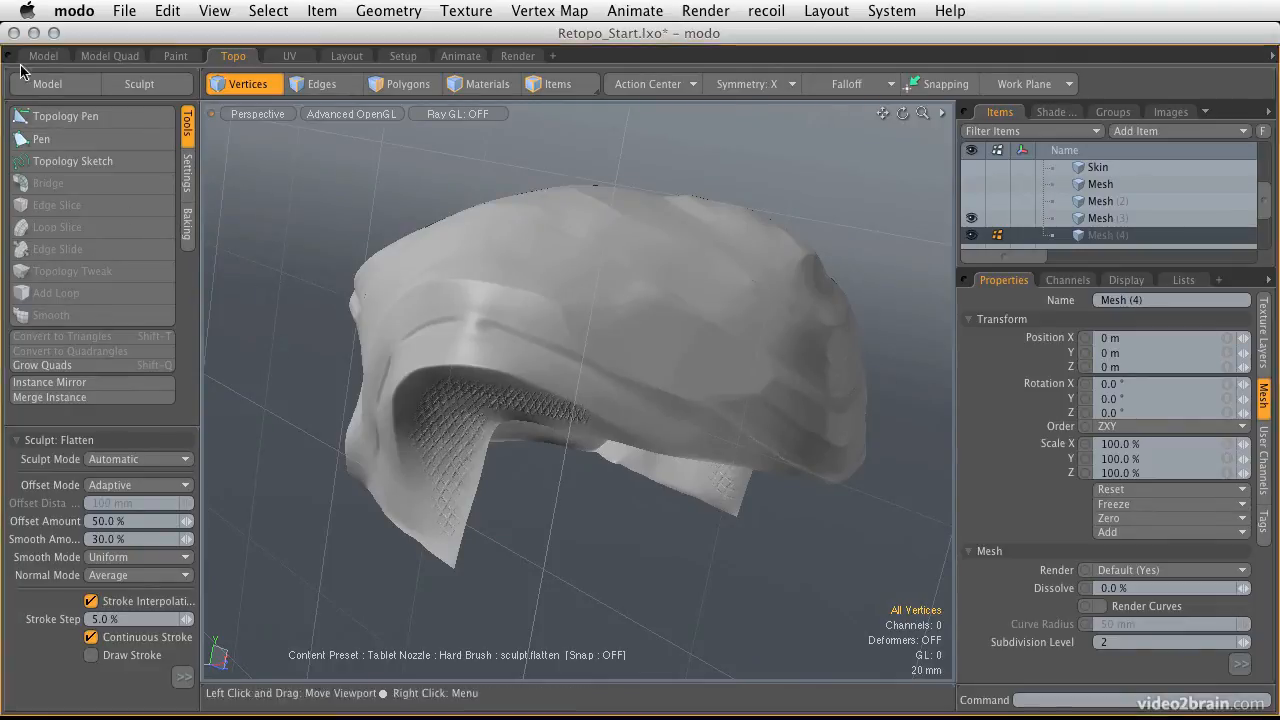
# - Start the Pen tool and examine the helmet's front and side to plan the new topology
pyautogui.click(78, 142)
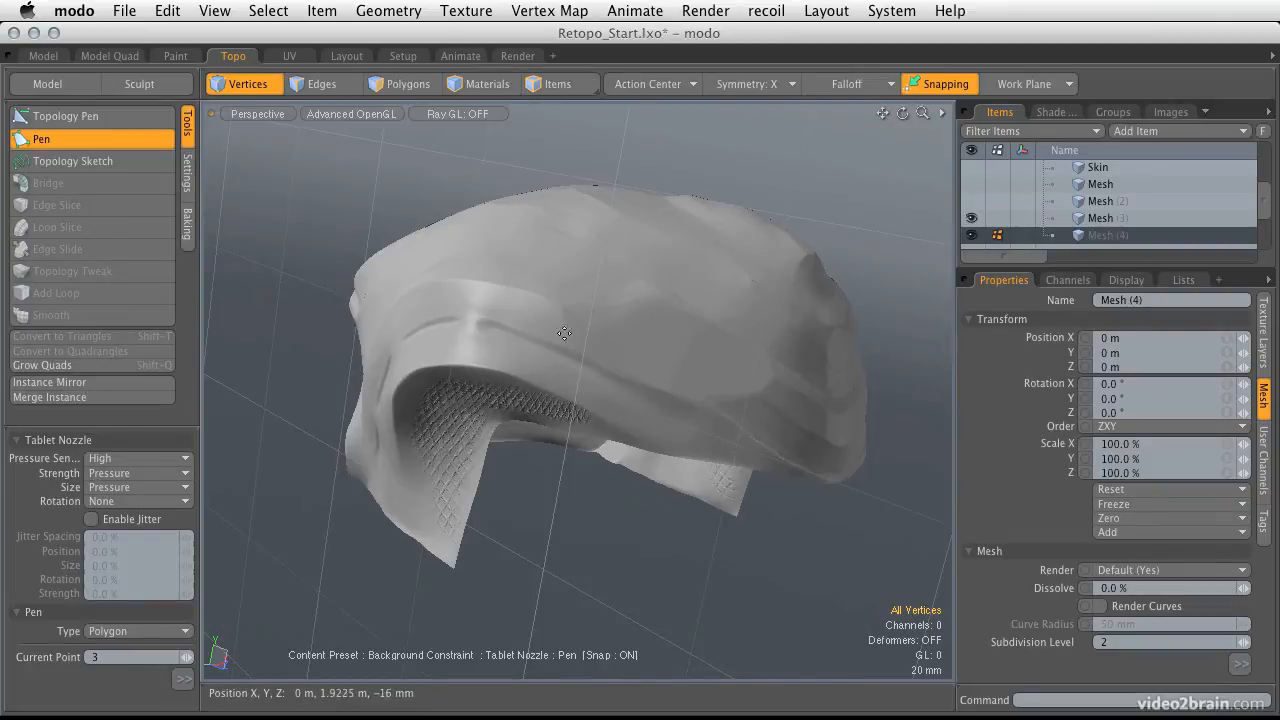
pyautogui.keyDown('alt'); pyautogui.moveTo(822, 364); pyautogui.dragTo(640, 300); pyautogui.keyUp('alt')
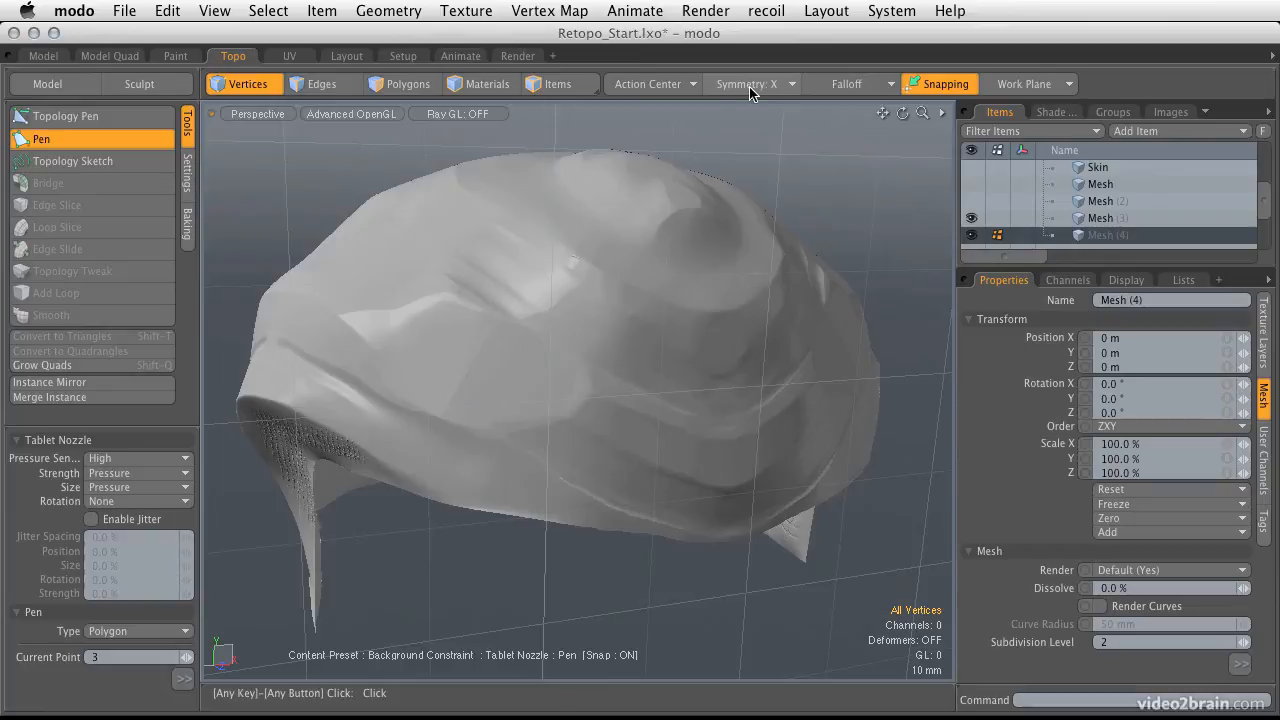
pyautogui.keyDown('alt'); pyautogui.moveTo(506, 469); pyautogui.dragTo(572, 425); pyautogui.keyUp('alt')
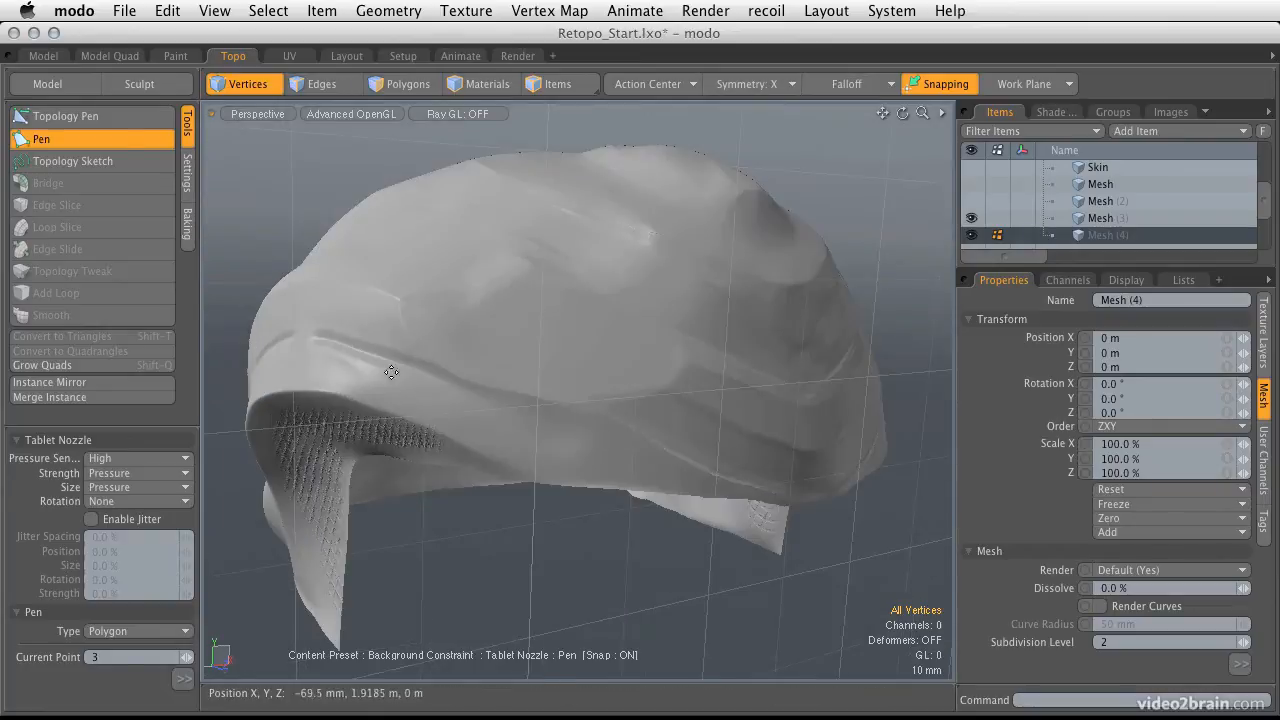
pyautogui.keyDown('alt'); pyautogui.moveTo(685, 279); pyautogui.dragTo(594, 304); pyautogui.keyUp('alt')
pyautogui.keyDown('alt'); pyautogui.moveTo(711, 385); pyautogui.dragTo(582, 367); pyautogui.keyUp('alt')
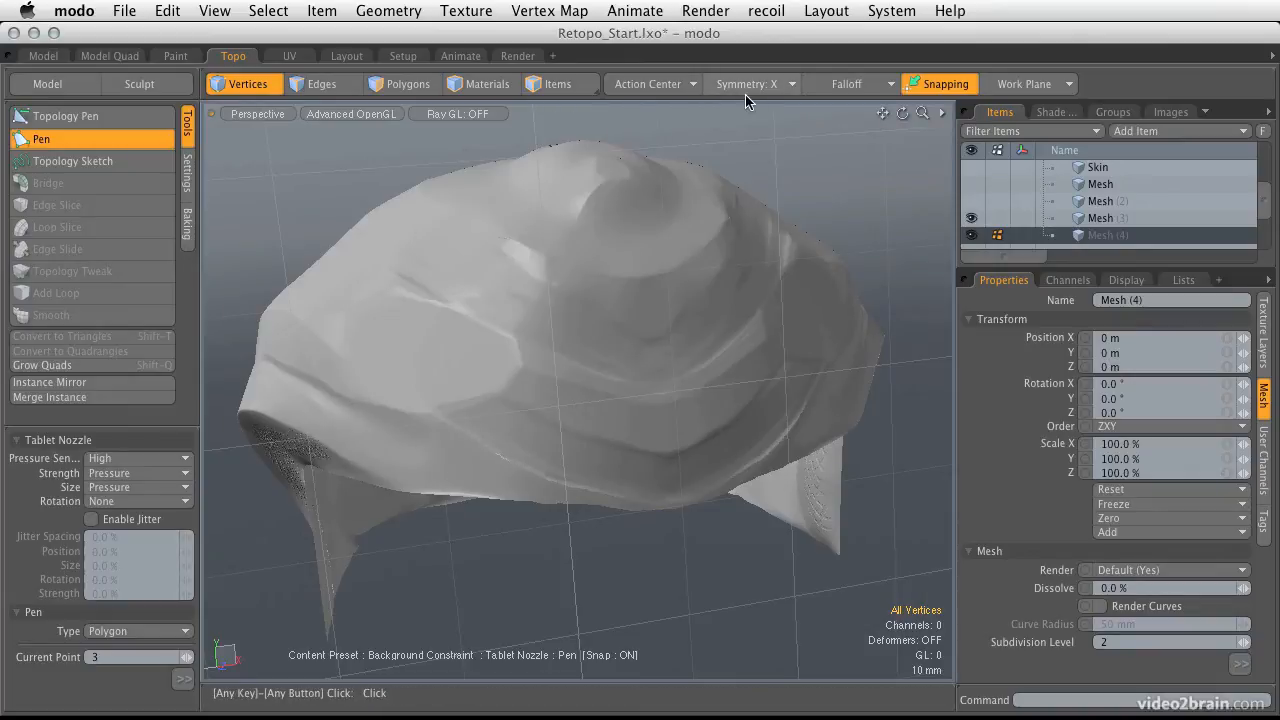
pyautogui.keyDown('alt'); pyautogui.moveTo(628, 395); pyautogui.dragTo(643, 244); pyautogui.keyUp('alt')
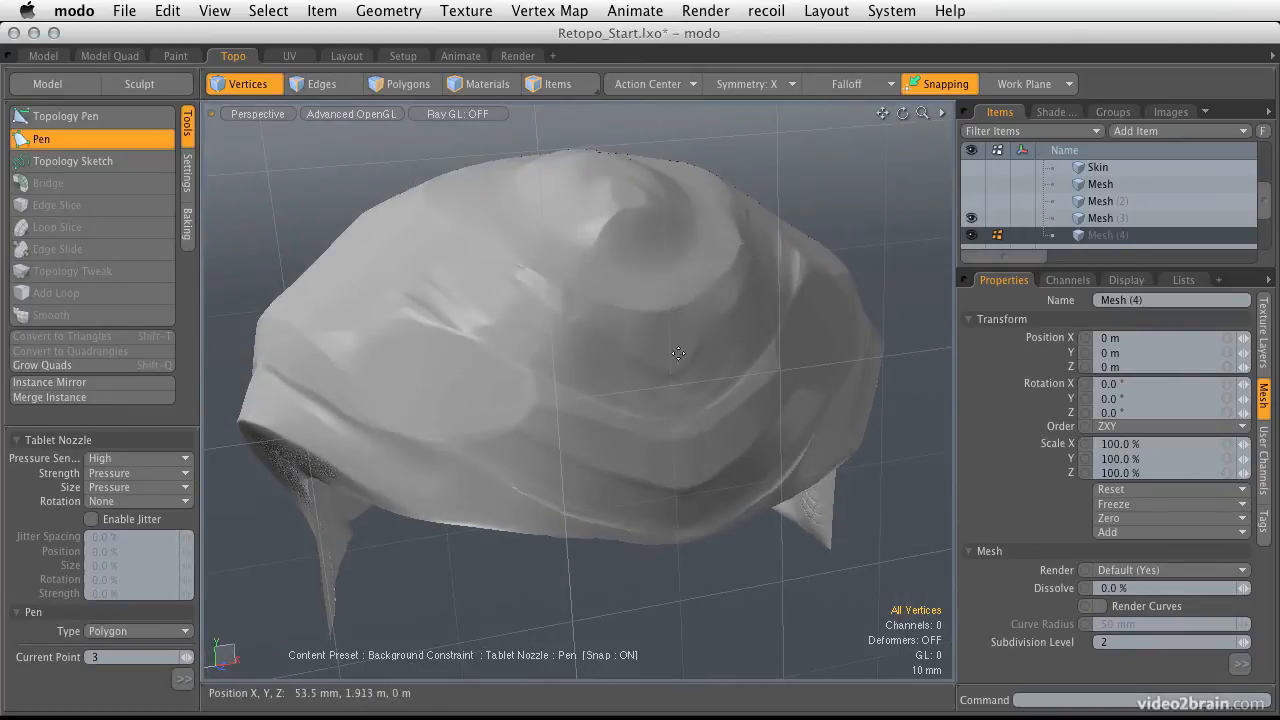
pyautogui.keyDown('alt'); pyautogui.moveTo(678, 353); pyautogui.dragTo(591, 354); pyautogui.keyUp('alt')
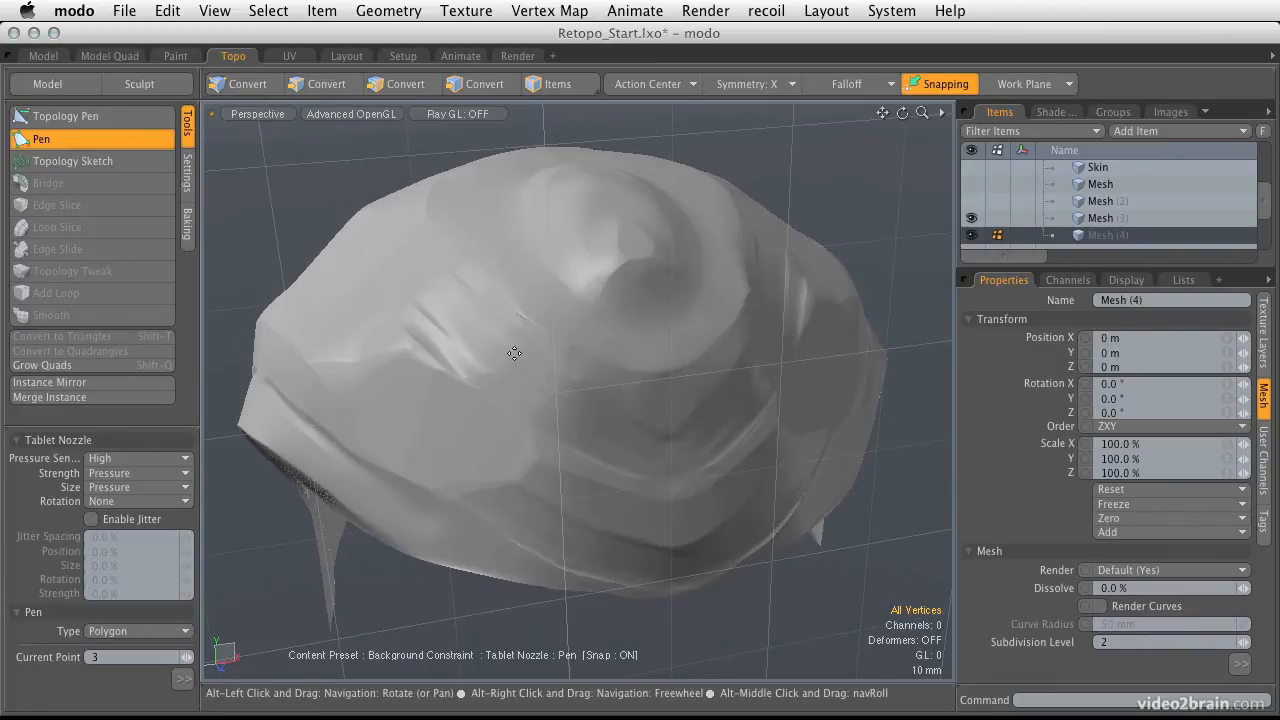
pyautogui.keyDown('alt'); pyautogui.moveTo(517, 383); pyautogui.dragTo(352, 290); pyautogui.keyUp('alt')
# - Restart the Pen tool in Polygon mode with Merge and Make Quads enabled and its handles constrained to the background mesh
pyautogui.press('q')
pyautogui.click(44, 141)
pyautogui.keyDown('alt'); pyautogui.moveTo(668, 376); pyautogui.dragTo(719, 276); pyautogui.keyUp('alt')
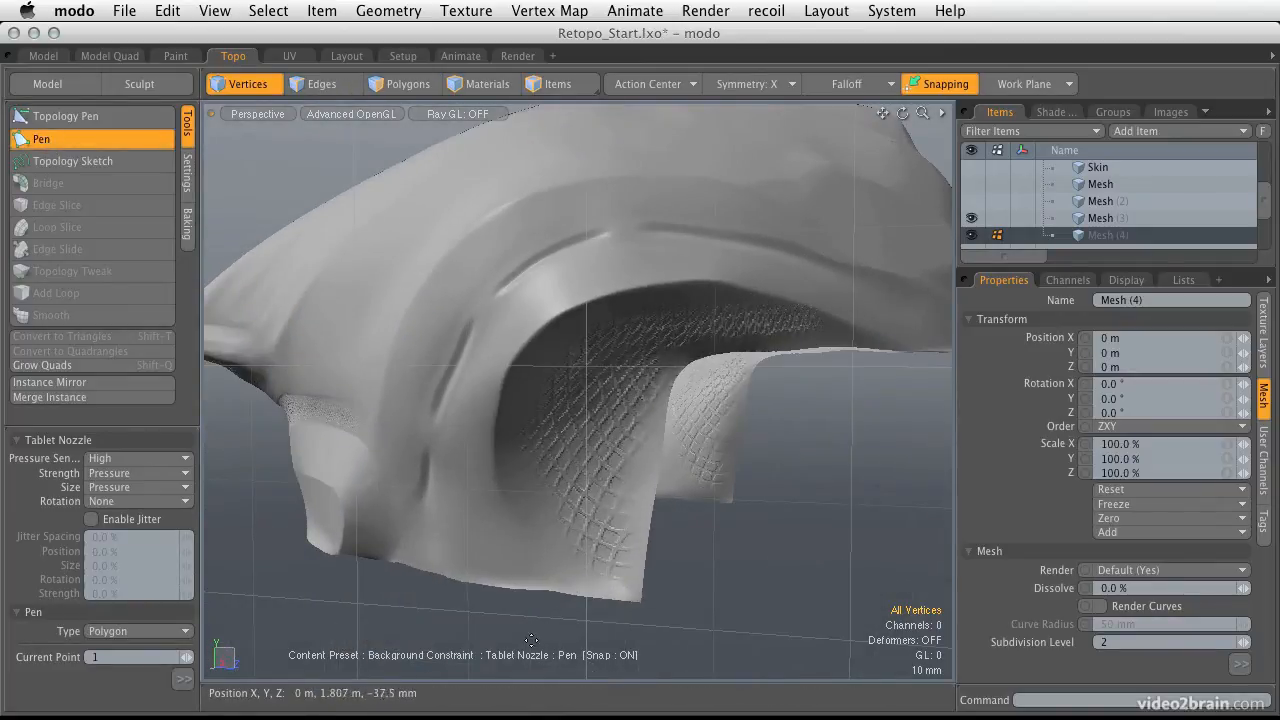
pyautogui.keyDown('alt'); pyautogui.moveTo(531, 640); pyautogui.dragTo(443, 306); pyautogui.keyUp('alt')
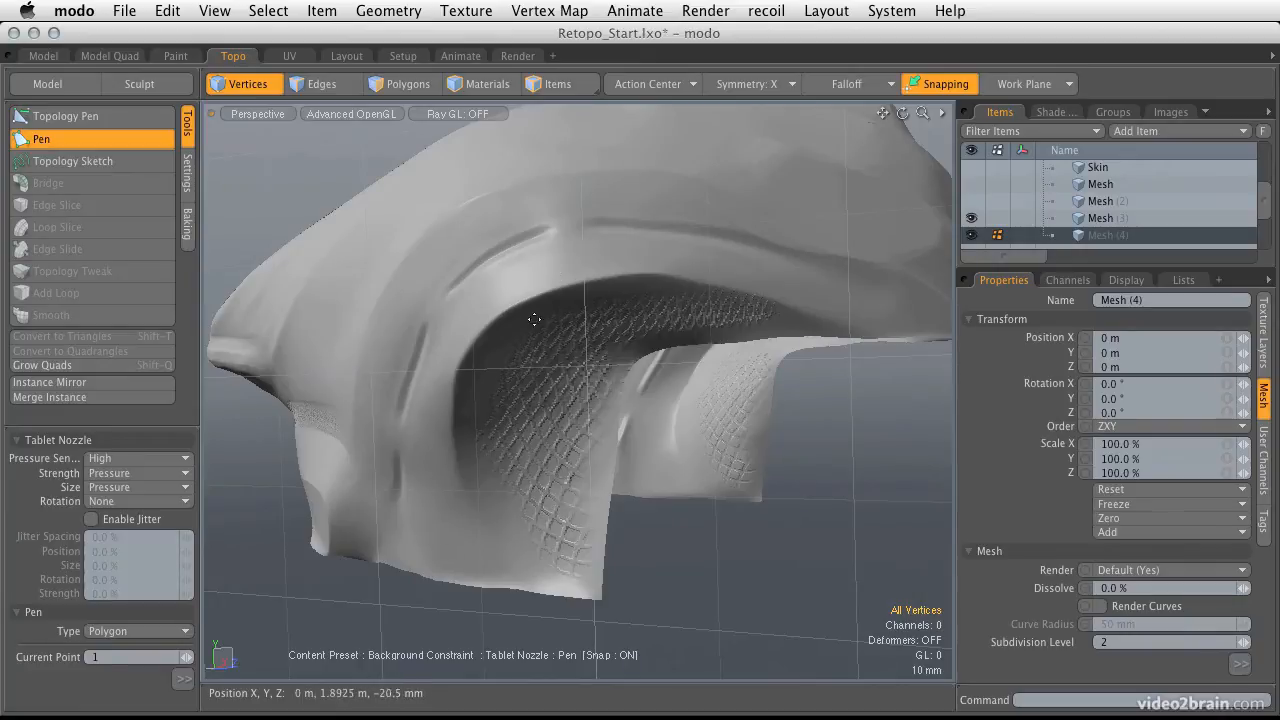
pyautogui.keyDown('alt'); pyautogui.moveTo(594, 283); pyautogui.dragTo(786, 337); pyautogui.keyUp('alt')
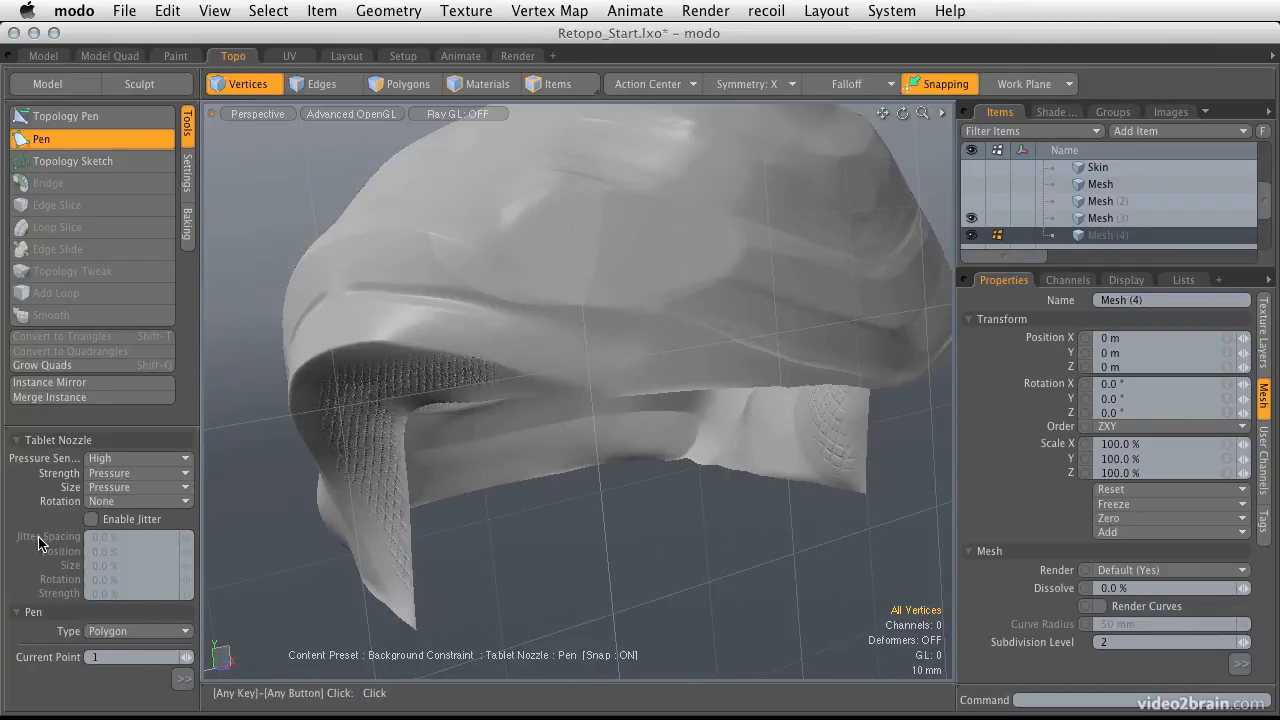
pyautogui.scroll(-5, 18, 558)
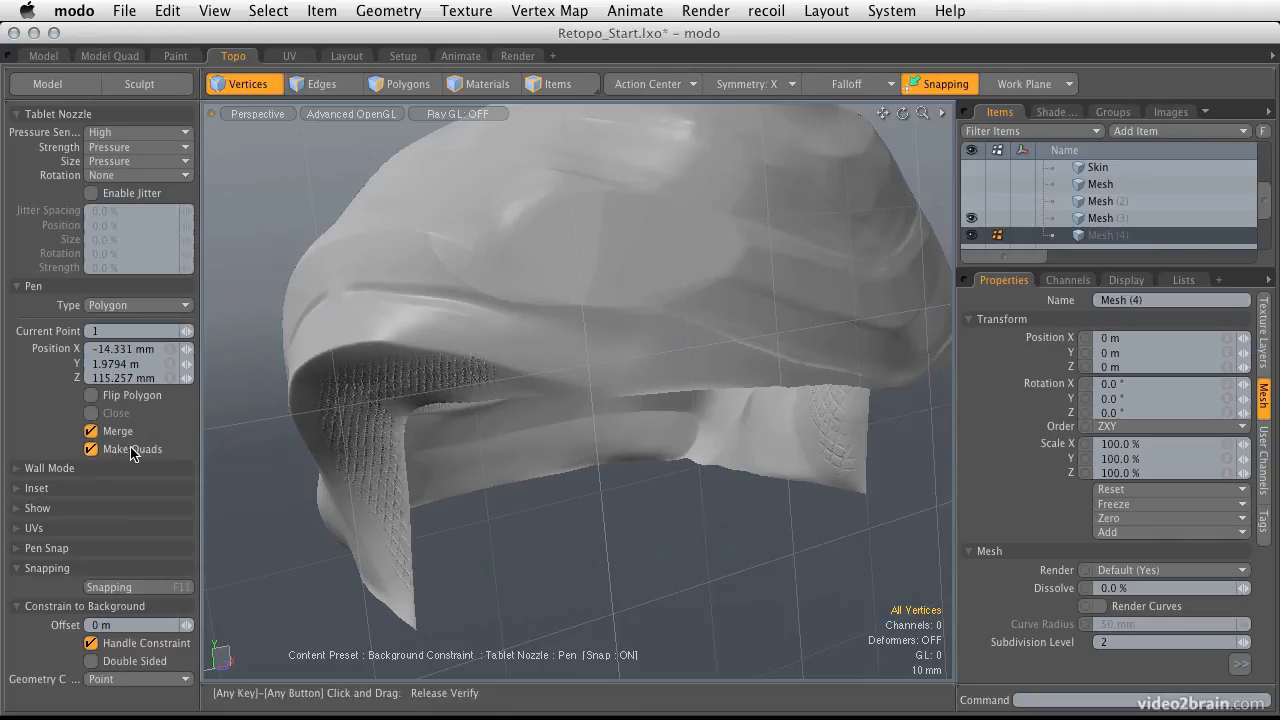
pyautogui.keyDown('alt'); pyautogui.moveTo(604, 350); pyautogui.dragTo(626, 366); pyautogui.keyUp('alt')
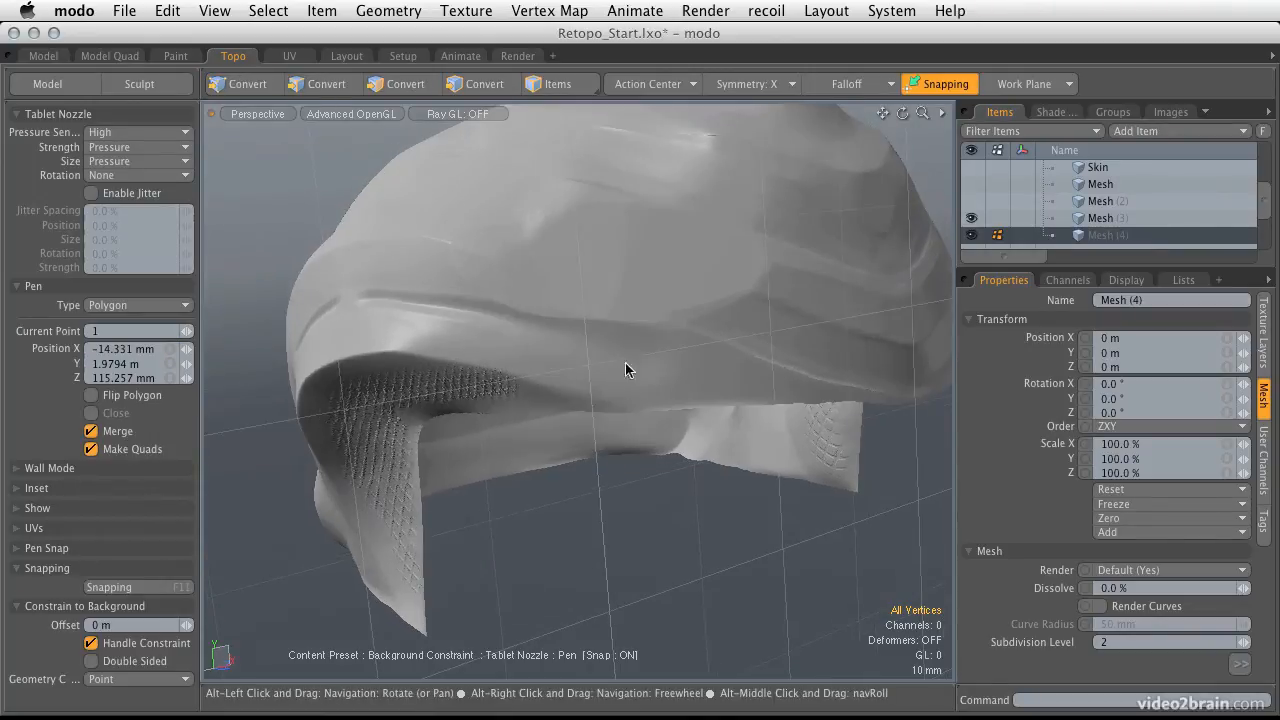
# - Draw the first three connected quads along the helmet's front rim, working from the brow towards the patterned side recess
pyautogui.click(634, 405)
pyautogui.click(673, 380)
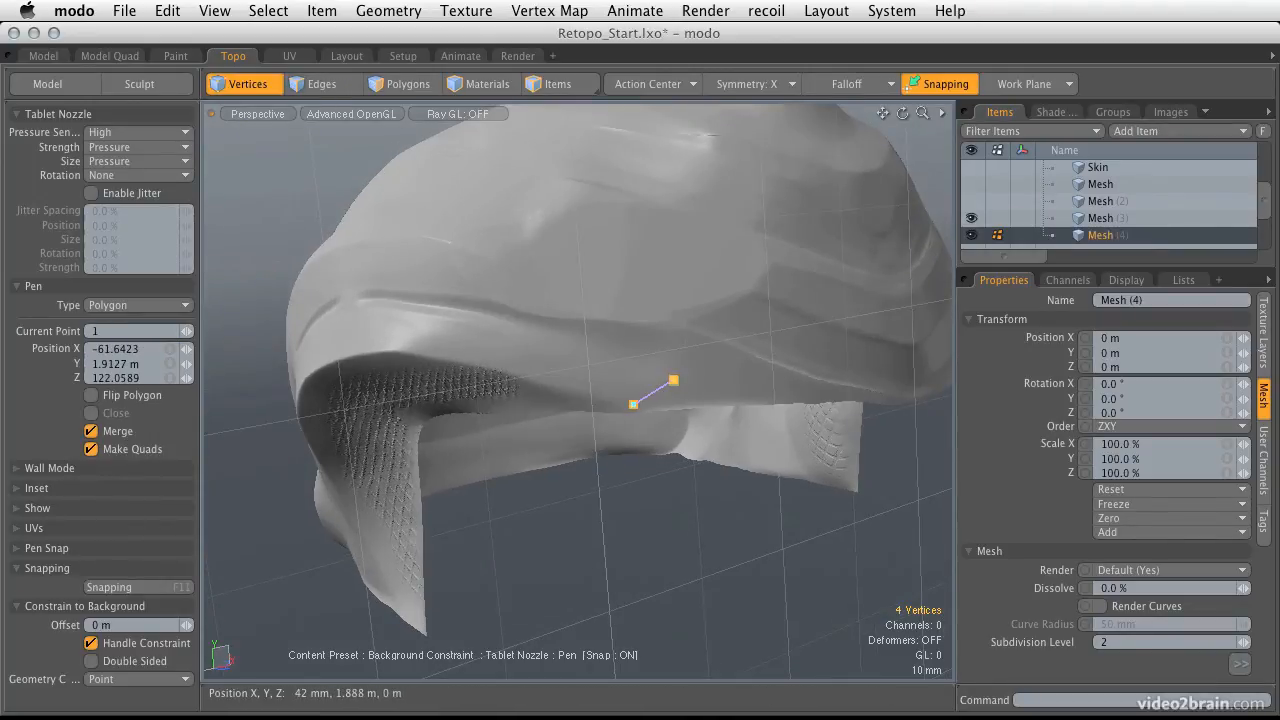
pyautogui.click(607, 356)
pyautogui.keyDown('alt'); pyautogui.moveTo(548, 359); pyautogui.dragTo(666, 432); pyautogui.keyUp('alt')
pyautogui.click(612, 382)
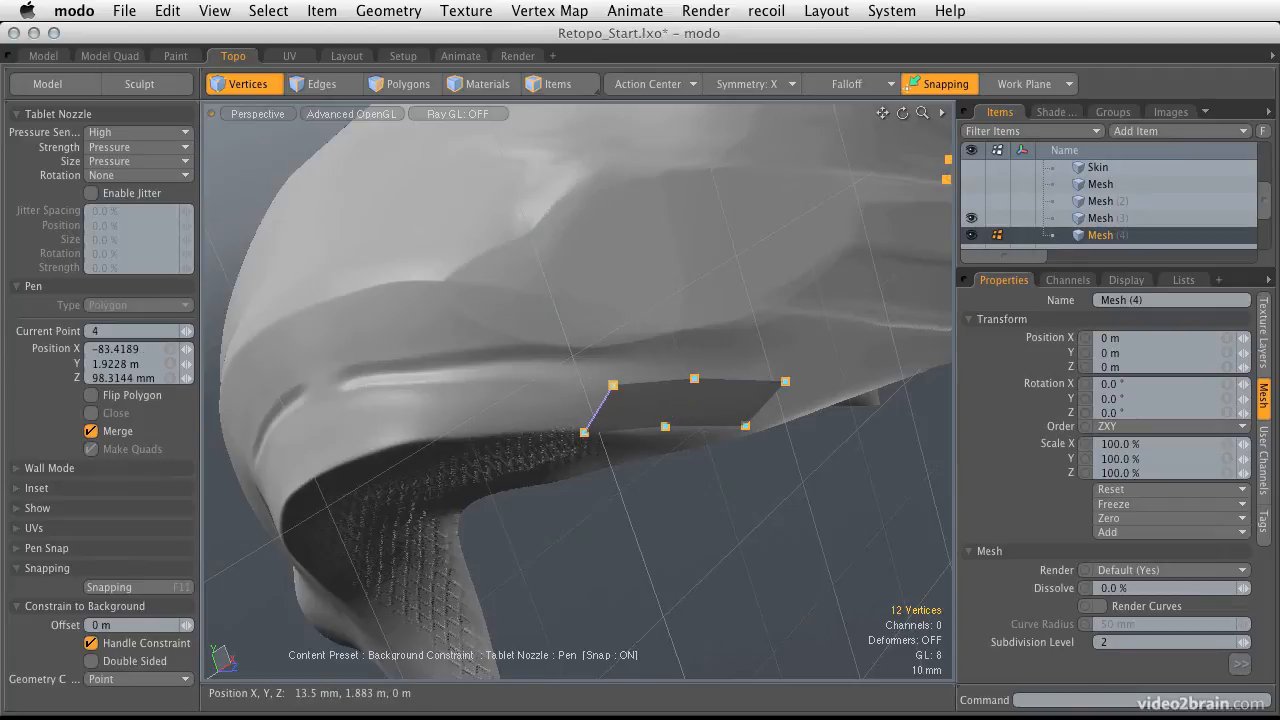
pyautogui.moveTo(586, 432); pyautogui.dragTo(586, 428)
pyautogui.click(509, 383)
# - Extend the quad strip by a fourth quad above the patterned recess and adjust its end points to the rim
pyautogui.keyDown('alt'); pyautogui.moveTo(509, 383); pyautogui.dragTo(638, 369); pyautogui.keyUp('alt')
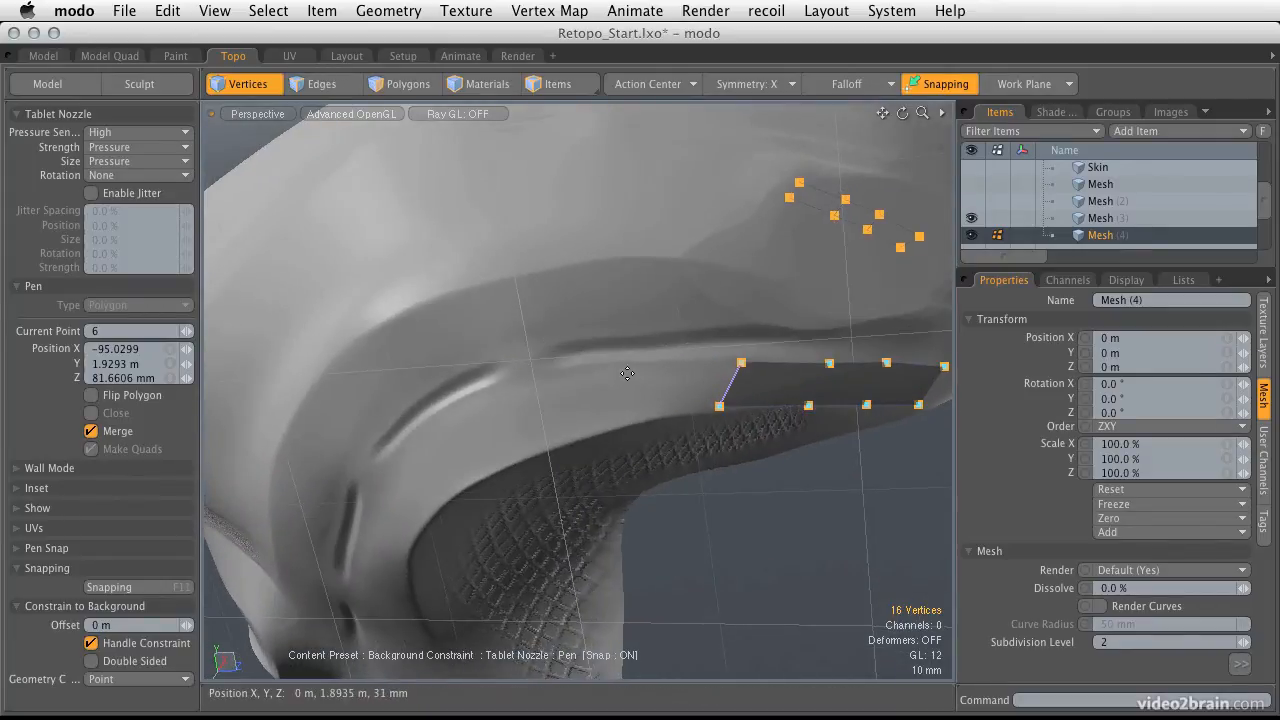
pyautogui.click(626, 371)
pyautogui.click(608, 425)
pyautogui.moveTo(608, 425); pyautogui.dragTo(603, 427)
pyautogui.moveTo(626, 371); pyautogui.dragTo(600, 372)
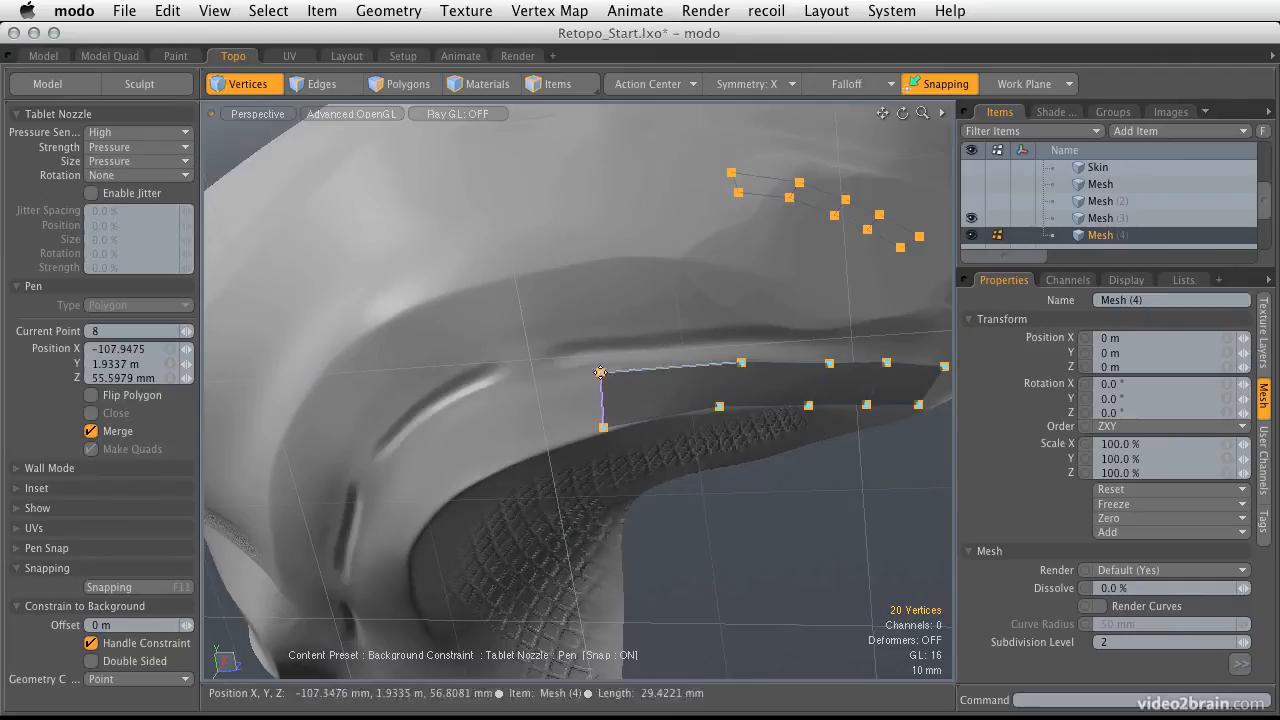
pyautogui.click(741, 363)
pyautogui.keyDown('alt'); pyautogui.moveTo(737, 366); pyautogui.dragTo(692, 350); pyautogui.keyUp('alt')
pyautogui.click(798, 335)
pyautogui.moveTo(797, 333); pyautogui.dragTo(662, 377)
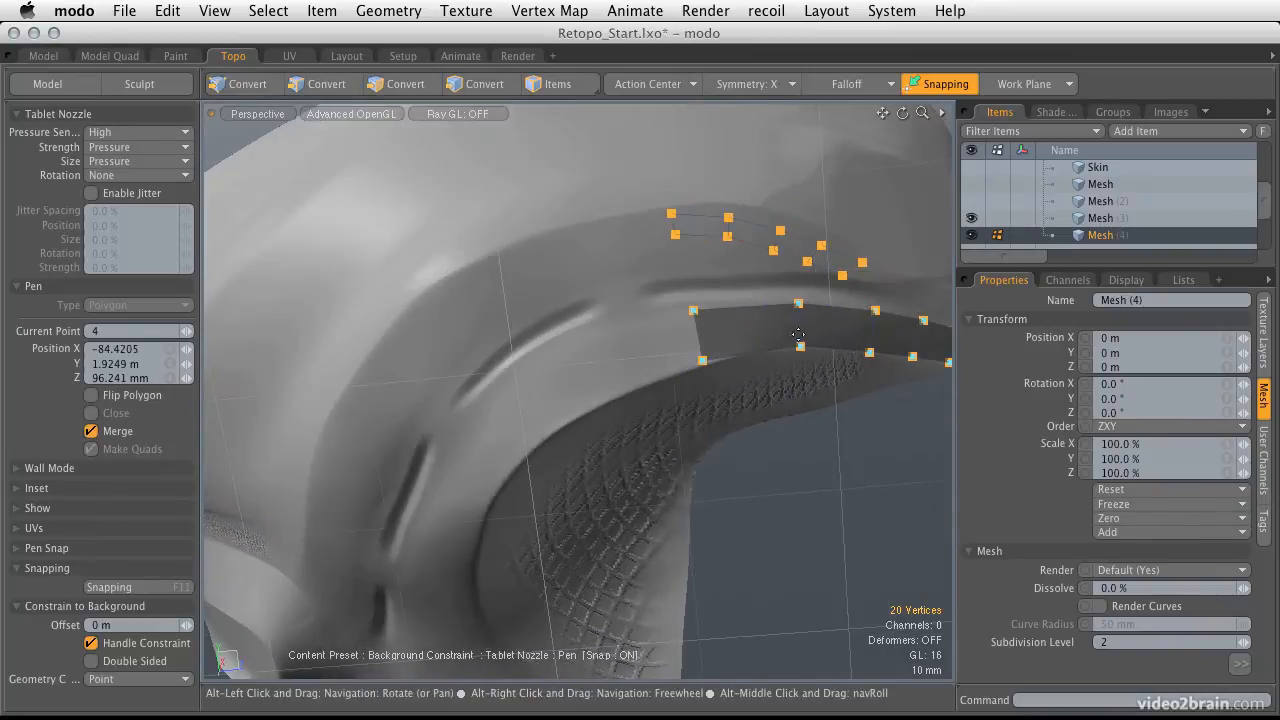
pyautogui.click(607, 397)
pyautogui.press('super+z')
# - Add the fifth and sixth quads around the upper curve of the side recess, fitting the points between groove and rim
pyautogui.keyDown('alt'); pyautogui.moveTo(625, 377); pyautogui.dragTo(658, 387); pyautogui.keyUp('alt')
pyautogui.click(606, 401)
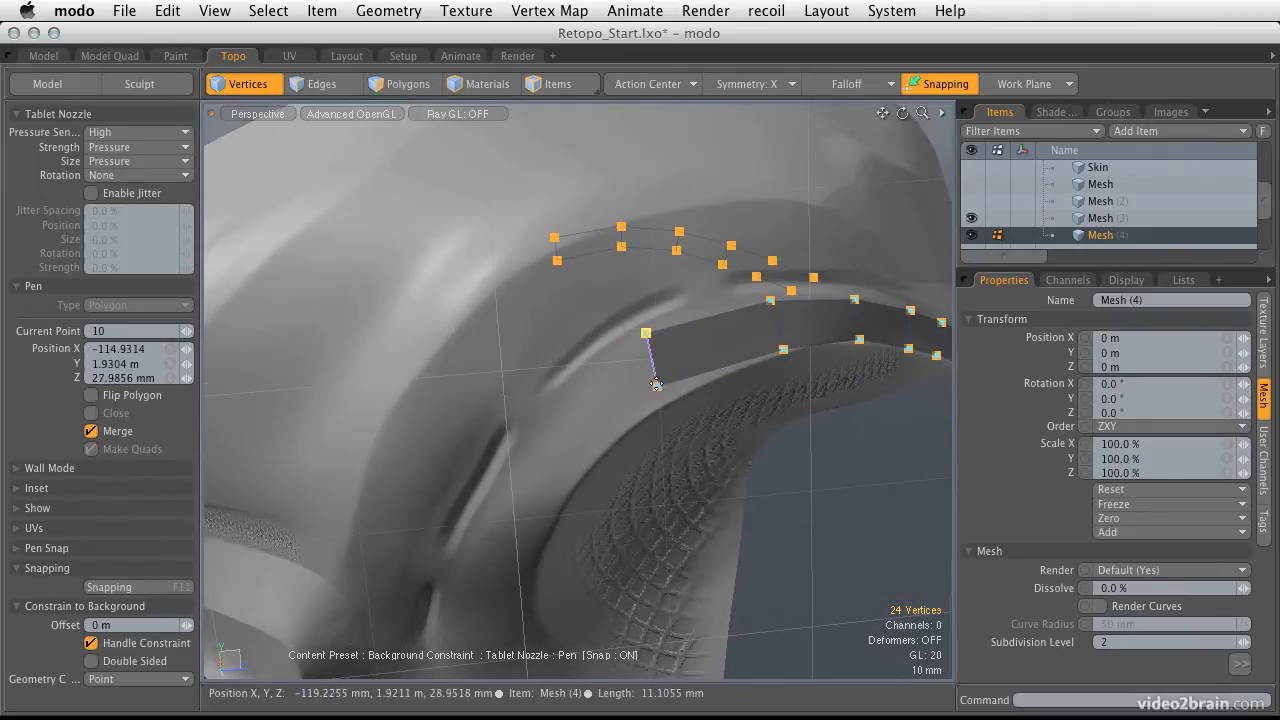
pyautogui.click(657, 390)
pyautogui.moveTo(657, 388); pyautogui.dragTo(672, 391)
pyautogui.click(567, 392)
# - Continue the strip with two more quads down the rear edge of the patterned side recess
pyautogui.keyDown('alt'); pyautogui.moveTo(533, 481); pyautogui.dragTo(678, 322); pyautogui.keyUp('alt')
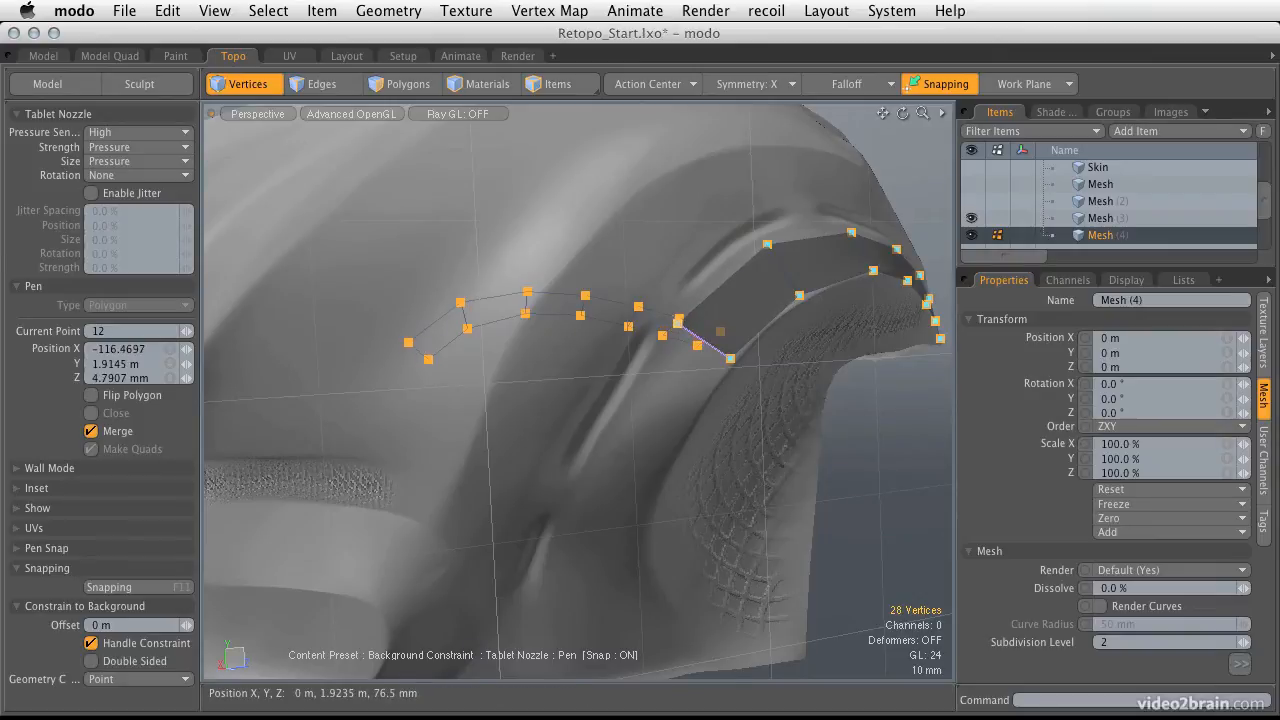
pyautogui.click(627, 398)
pyautogui.moveTo(627, 401); pyautogui.dragTo(692, 408)
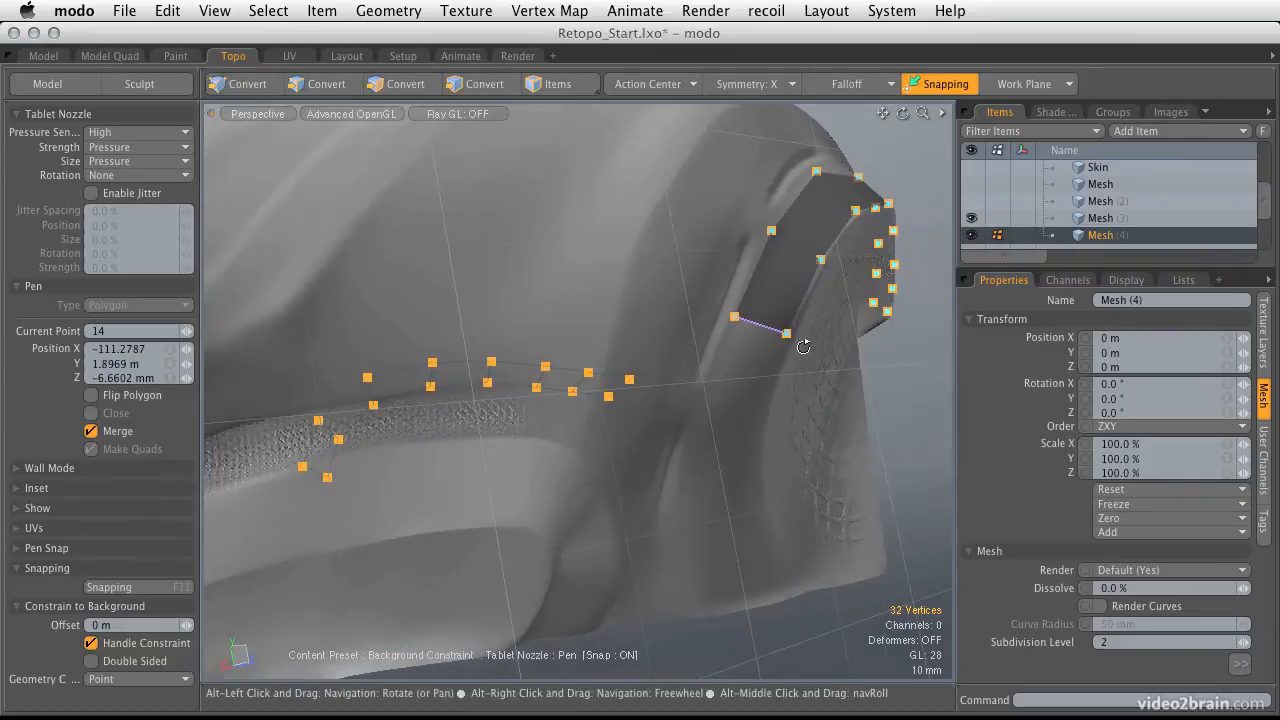
pyautogui.click(705, 397)
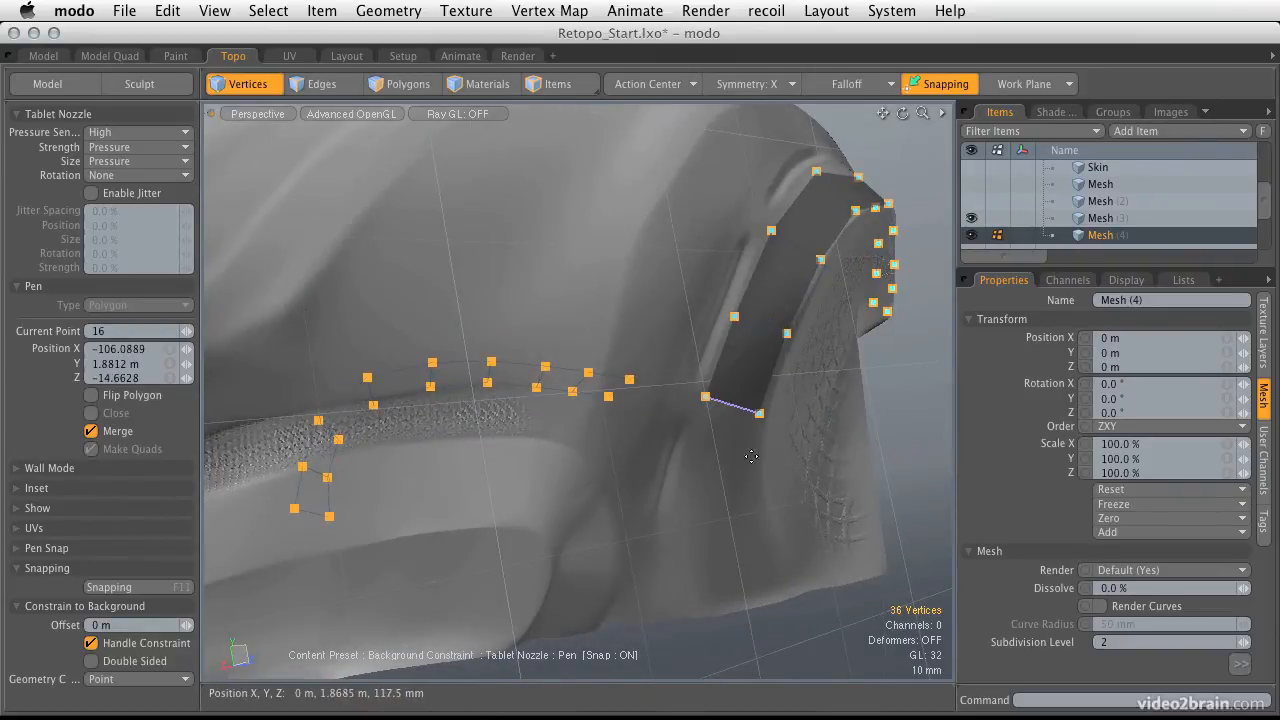
# - Extend the strip with two more quads down to the helmet's lower side edge, adjusting their points to the recess border
pyautogui.click(679, 511)
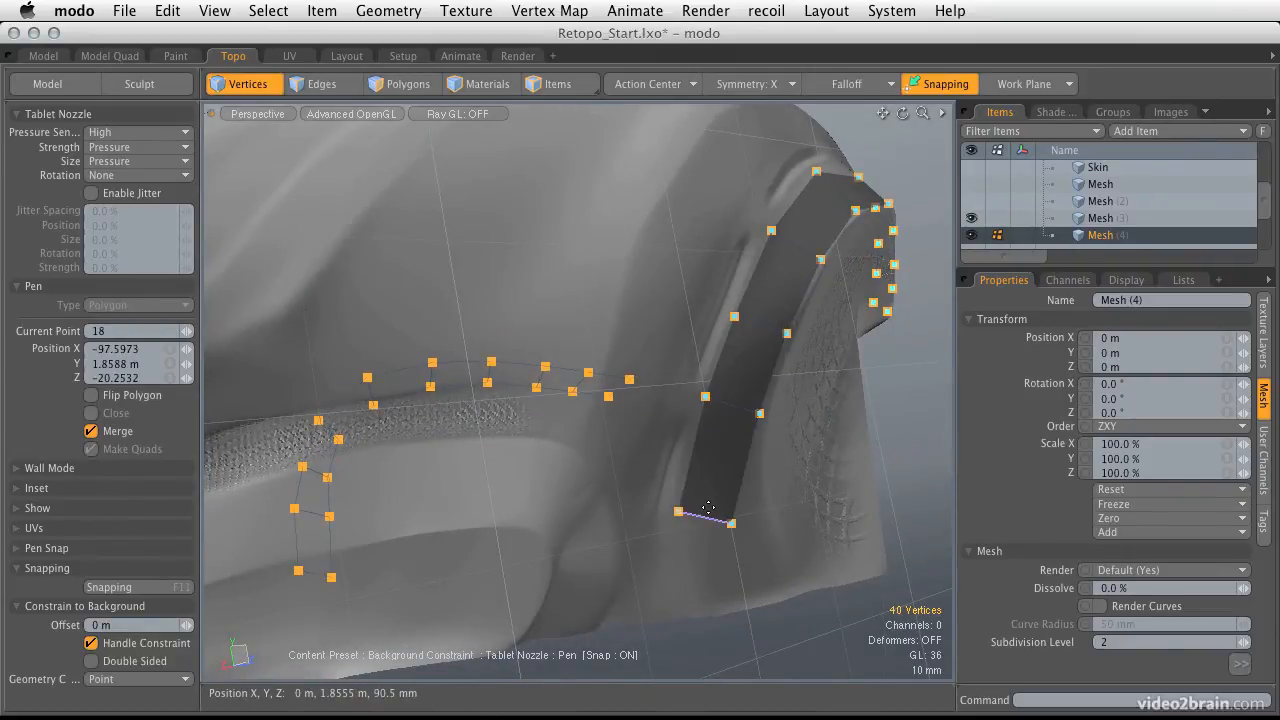
pyautogui.click(660, 596)
pyautogui.moveTo(755, 495); pyautogui.dragTo(758, 494)
pyautogui.moveTo(679, 511); pyautogui.dragTo(677, 501)
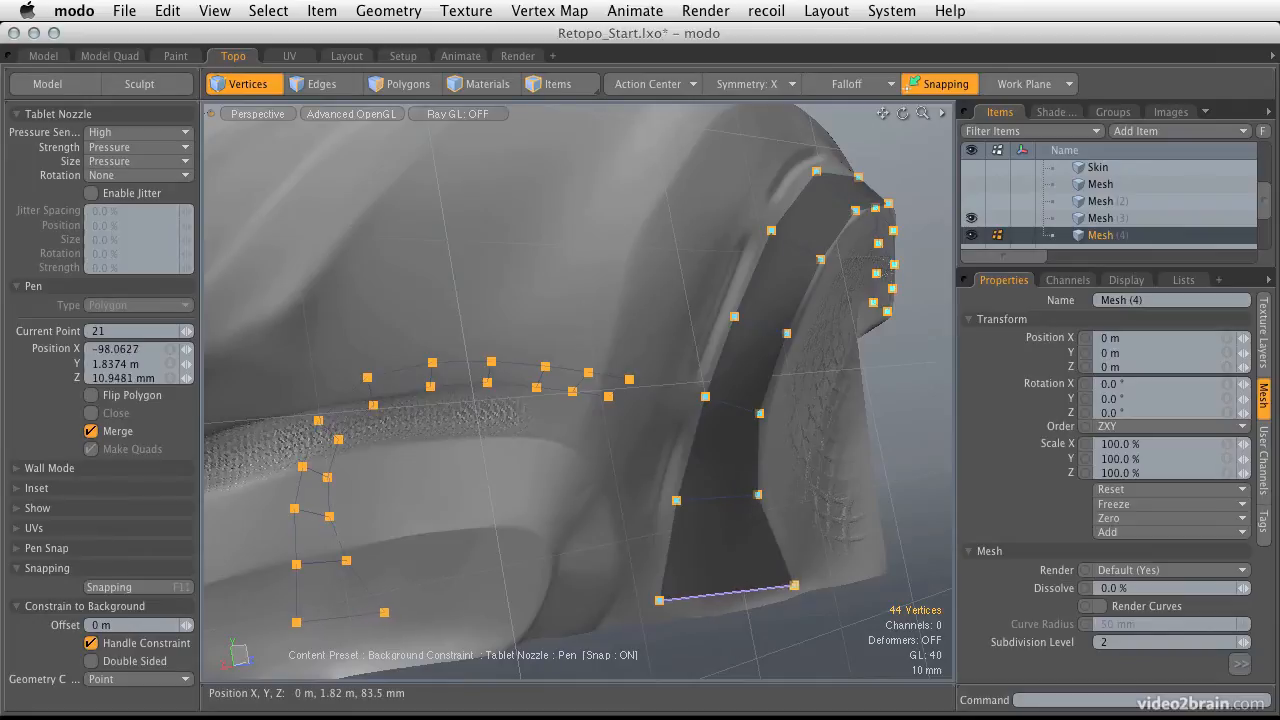
# - Move the upper corner point at the strip's front end down onto the rim edge
pyautogui.moveTo(661, 601); pyautogui.dragTo(507, 365)
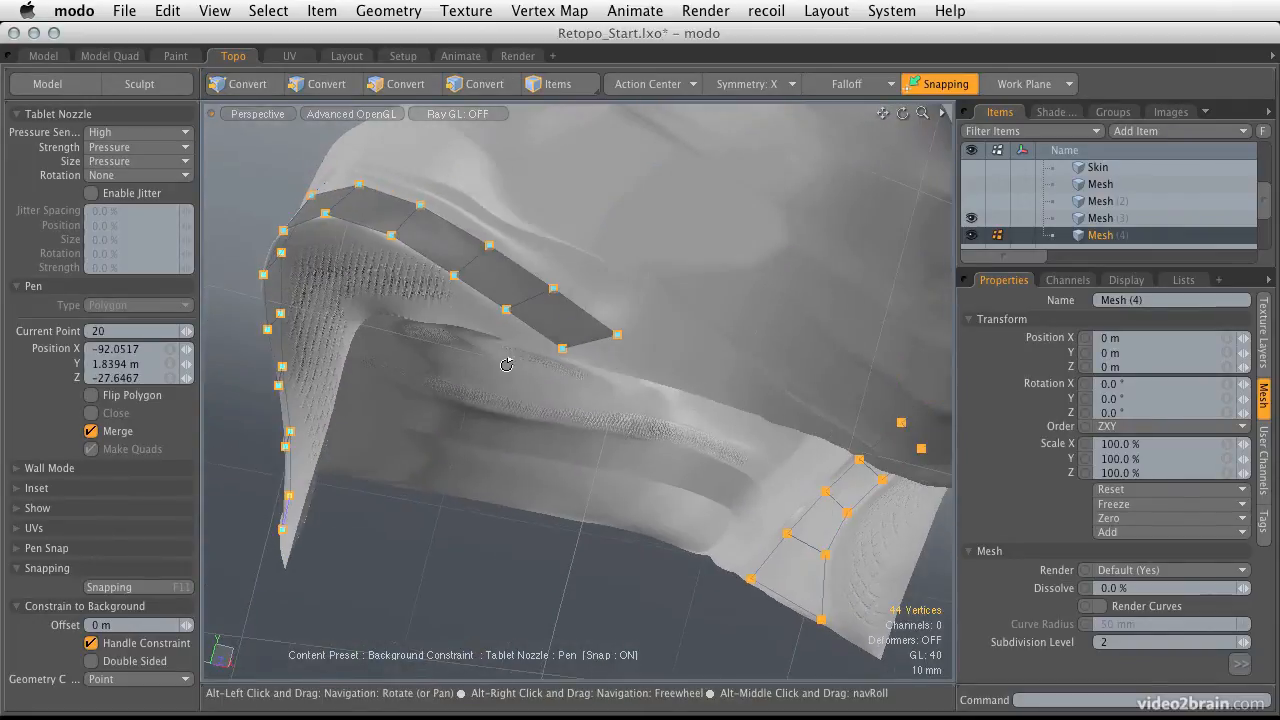
pyautogui.moveTo(620, 342); pyautogui.dragTo(634, 366)
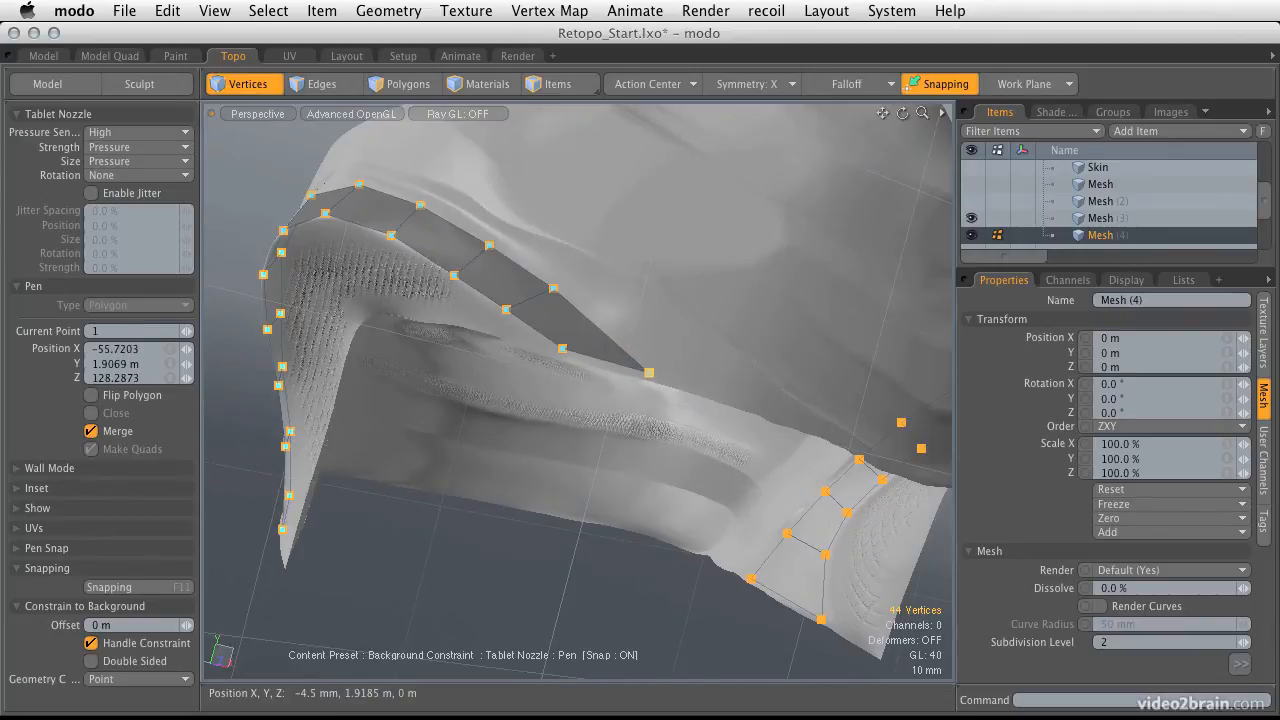
pyautogui.keyDown('alt'); pyautogui.moveTo(655, 372); pyautogui.dragTo(593, 413); pyautogui.keyUp('alt')
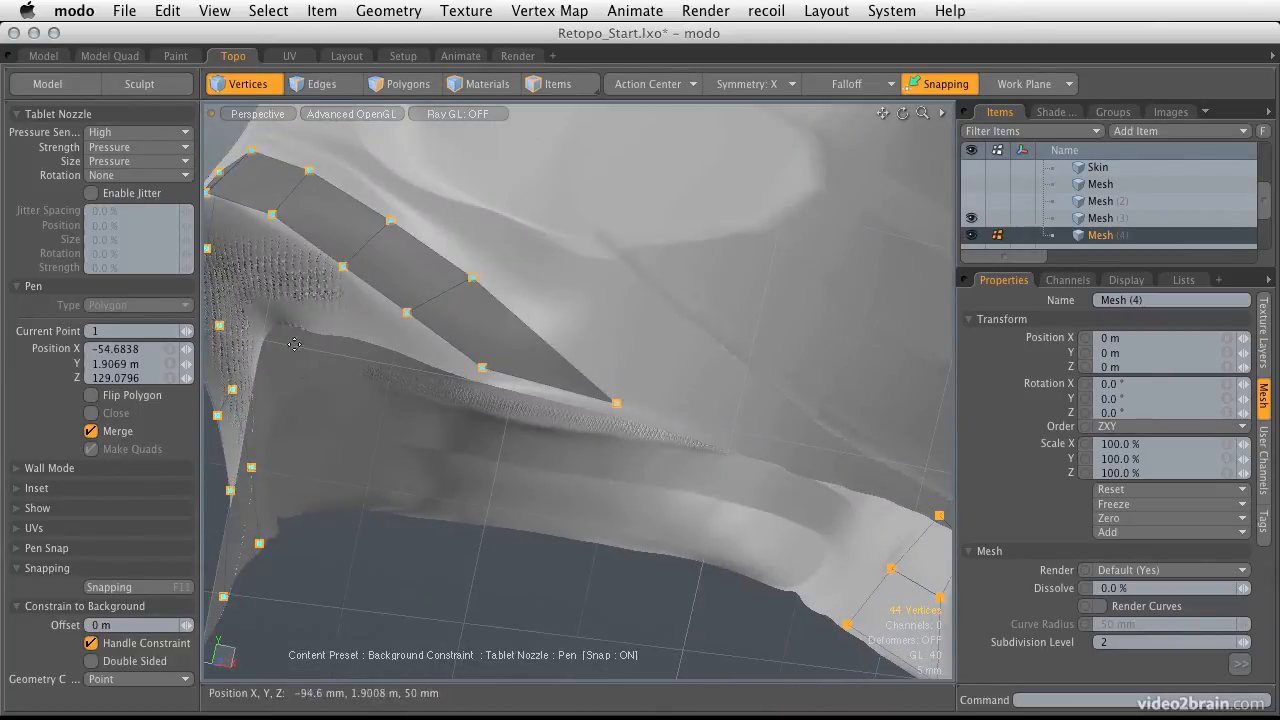
# - Examine the completed rim strip from several angles around the helmet
pyautogui.keyDown('alt'); pyautogui.moveTo(440, 355); pyautogui.dragTo(411, 311); pyautogui.keyUp('alt')
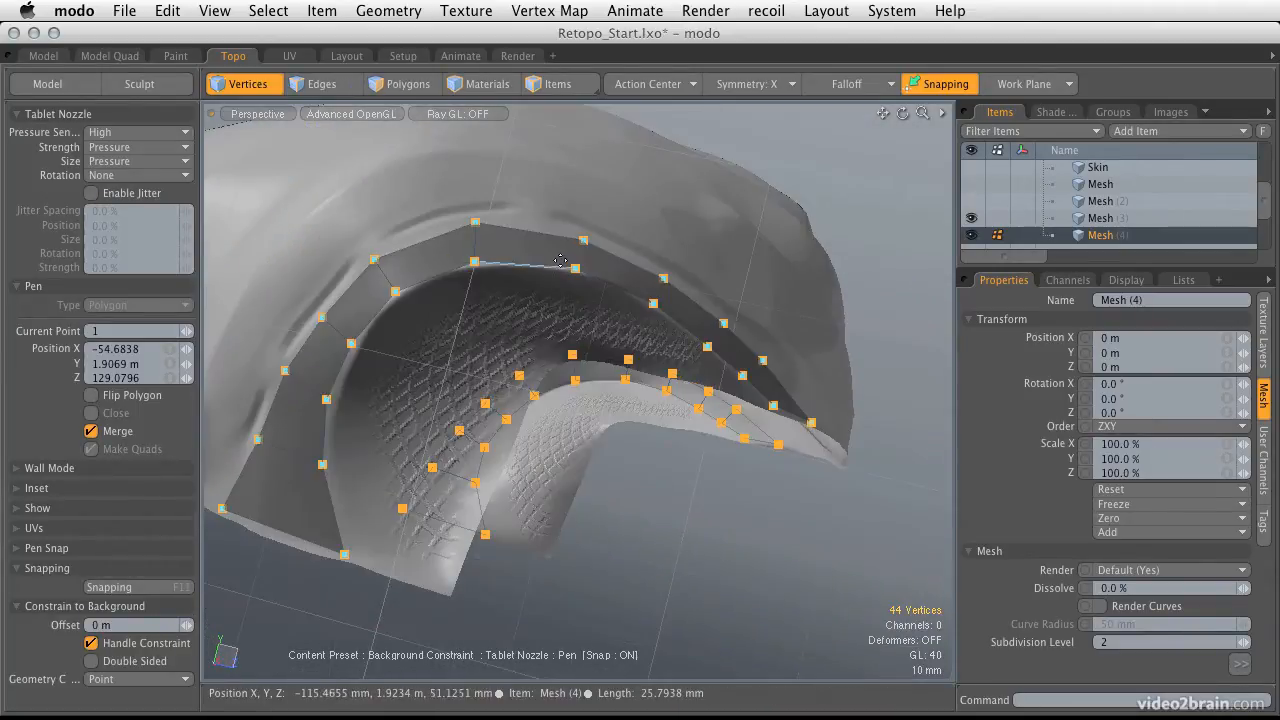
pyautogui.keyDown('alt'); pyautogui.moveTo(339, 520); pyautogui.dragTo(565, 360); pyautogui.keyUp('alt')
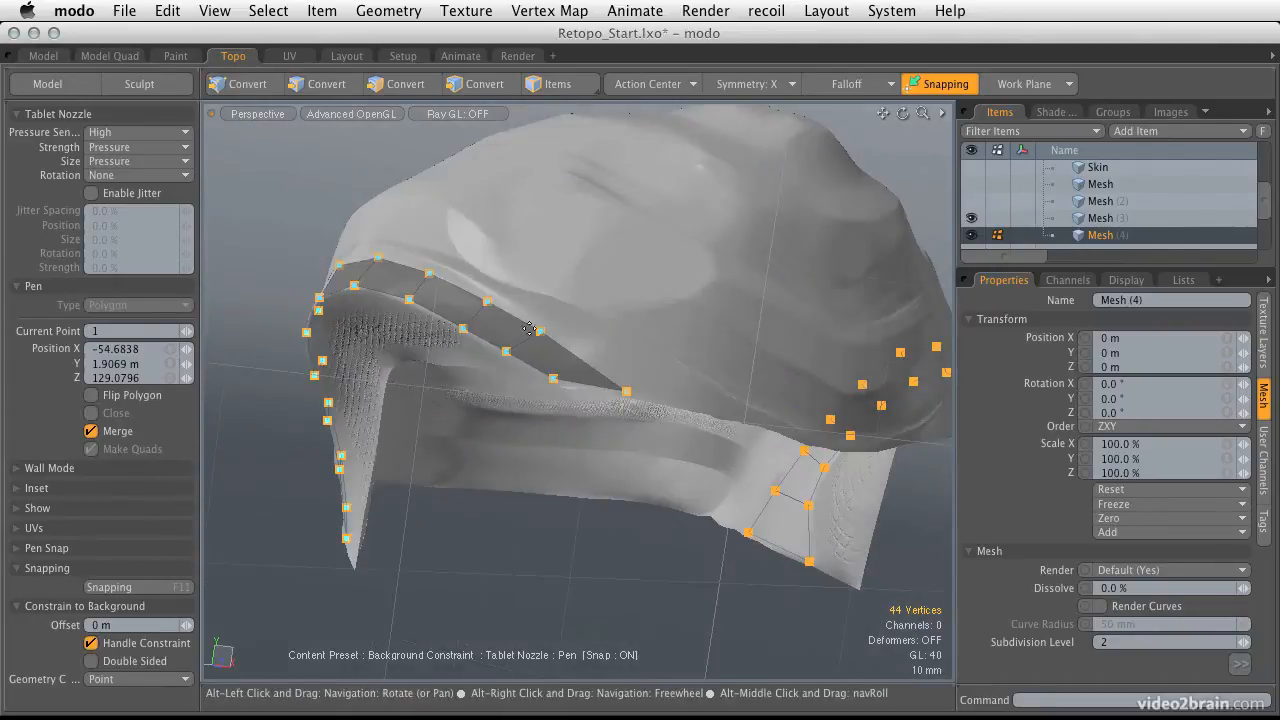
pyautogui.keyDown('alt'); pyautogui.moveTo(706, 396); pyautogui.dragTo(583, 374); pyautogui.keyUp('alt')
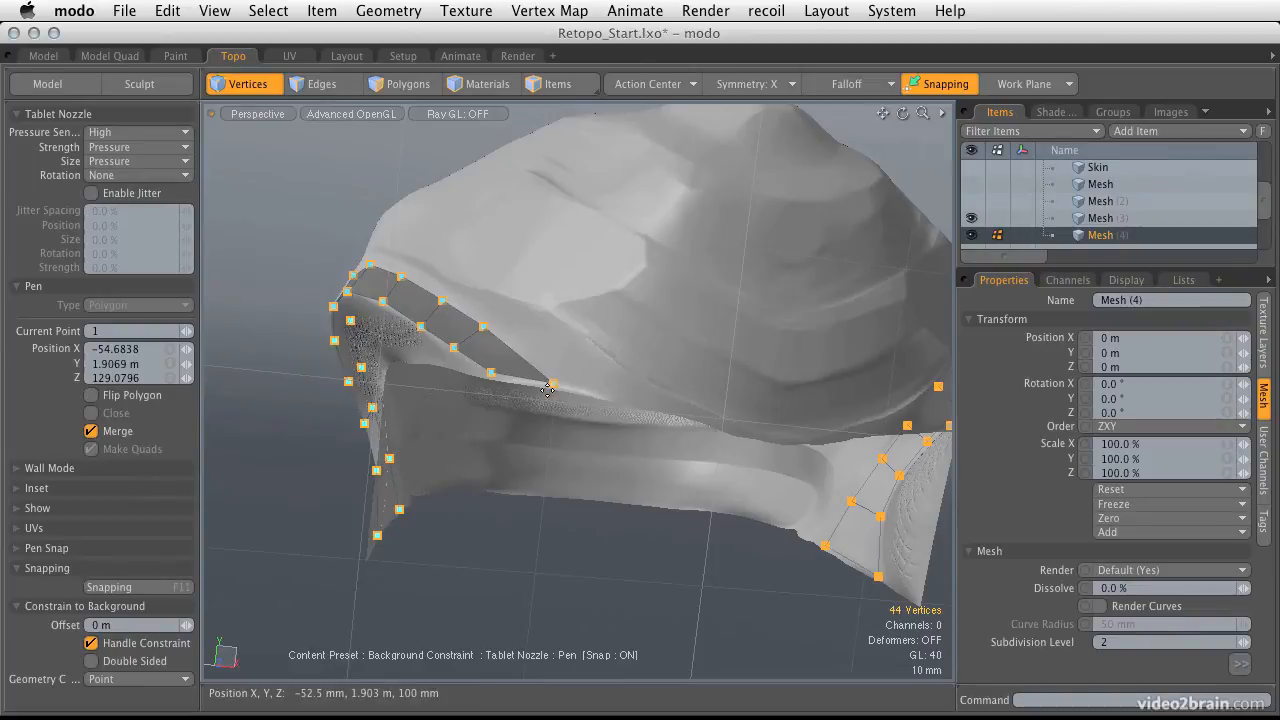
pyautogui.keyDown('alt'); pyautogui.moveTo(488, 340); pyautogui.dragTo(482, 339); pyautogui.keyUp('alt')
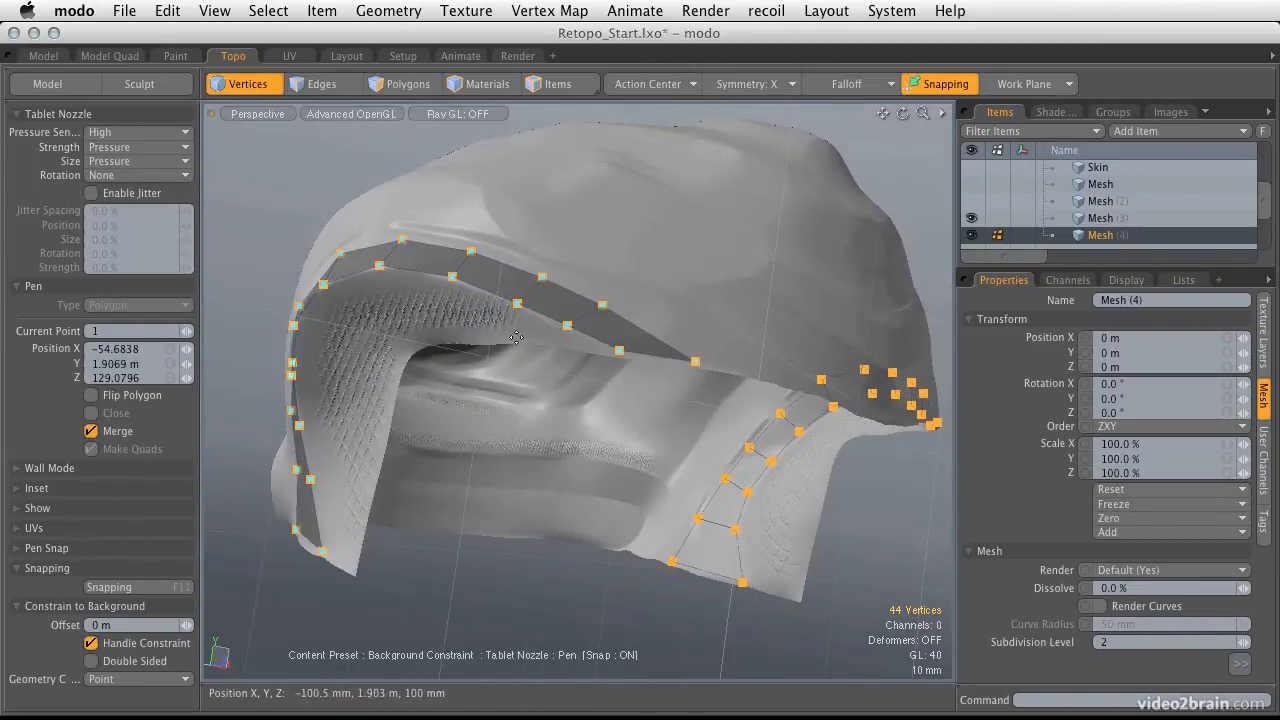
pyautogui.keyDown('alt'); pyautogui.moveTo(426, 375); pyautogui.dragTo(375, 371); pyautogui.keyUp('alt')
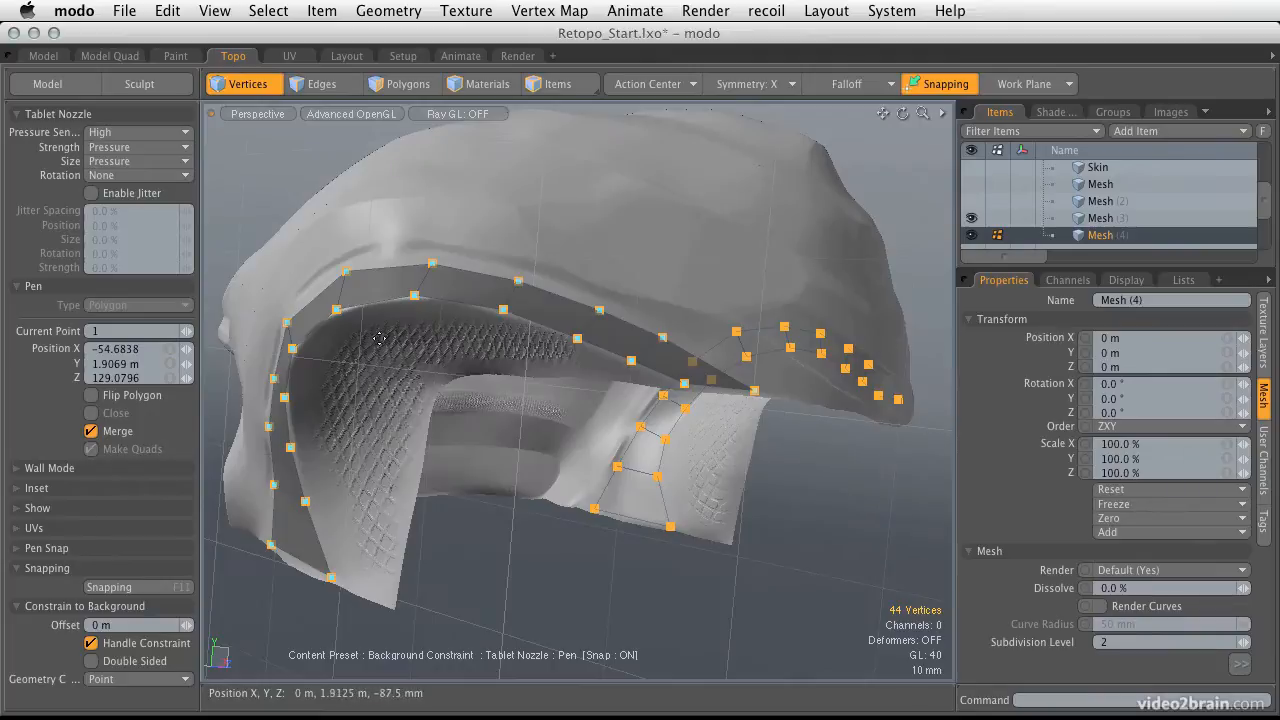
pyautogui.keyDown('alt'); pyautogui.moveTo(489, 393); pyautogui.dragTo(763, 311); pyautogui.keyUp('alt')
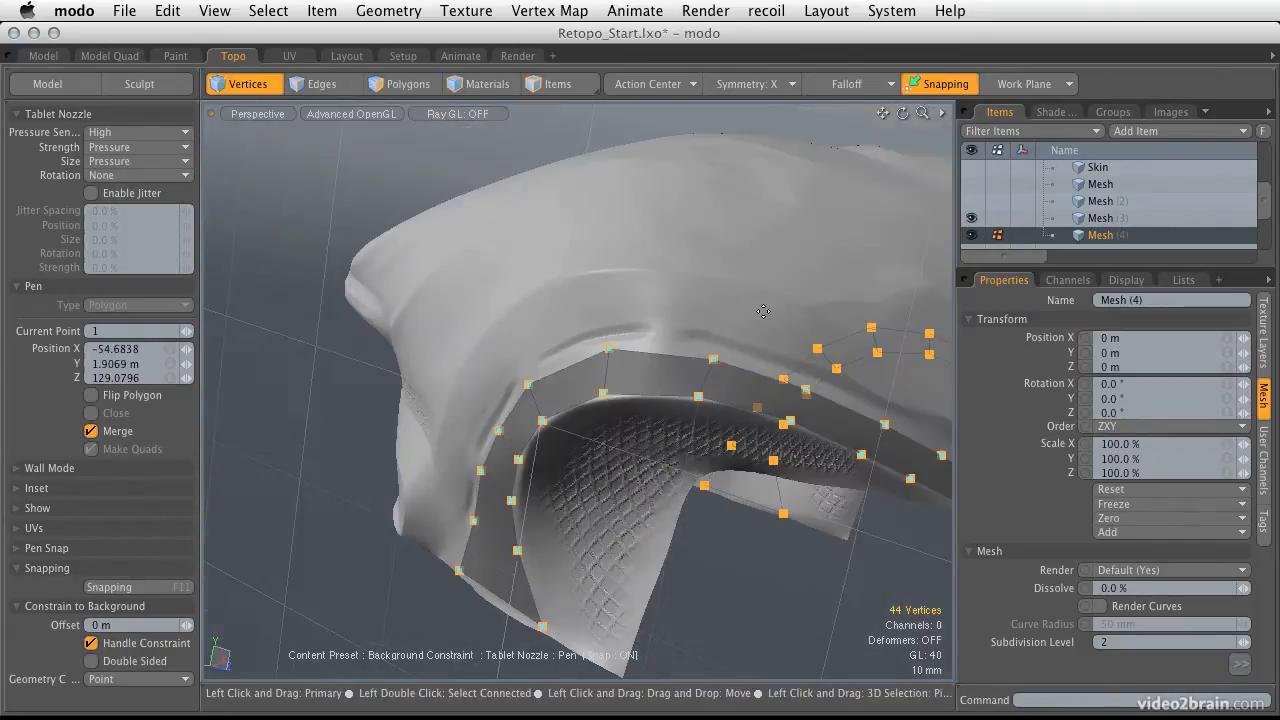
pyautogui.keyDown('alt'); pyautogui.moveTo(783, 360); pyautogui.dragTo(638, 320); pyautogui.keyUp('alt')
# - Start a second strip above the groove over the side recess, drawing two connected quads towards the rear
pyautogui.click(658, 320)
pyautogui.click(651, 270)
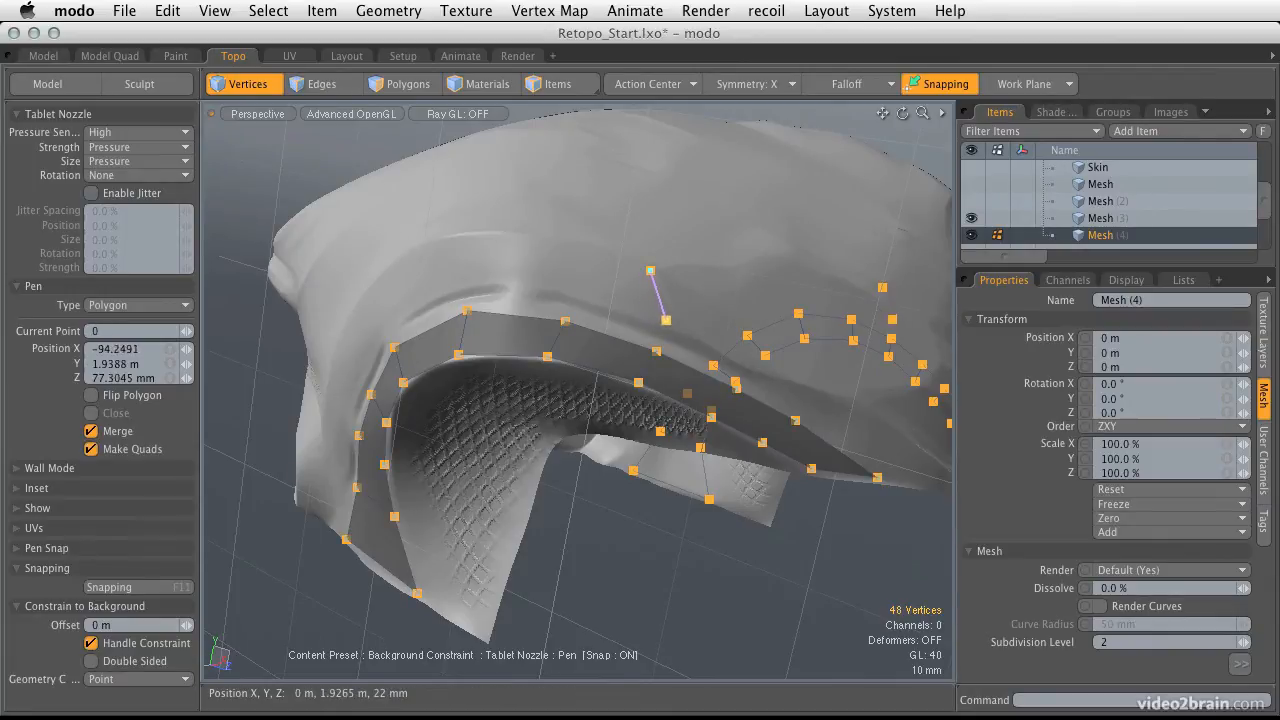
pyautogui.click(589, 253)
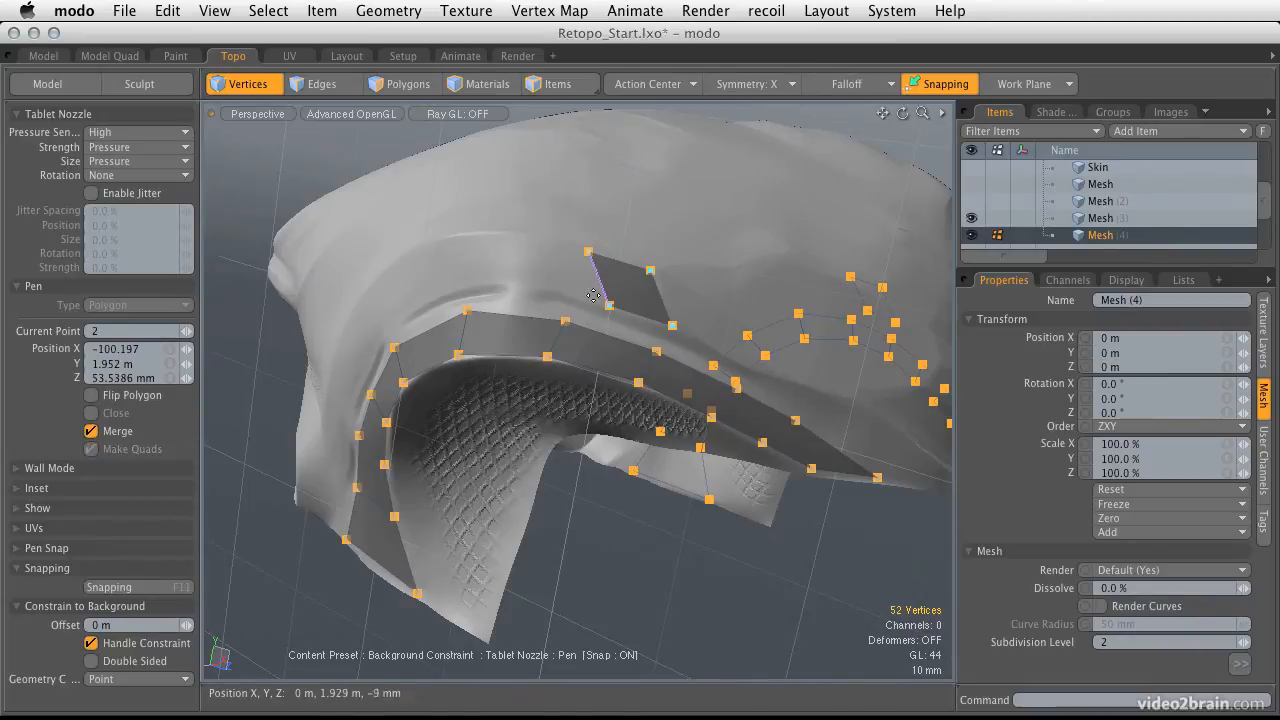
pyautogui.click(580, 292)
pyautogui.keyDown('alt'); pyautogui.moveTo(608, 311); pyautogui.dragTo(593, 301); pyautogui.keyUp('alt')
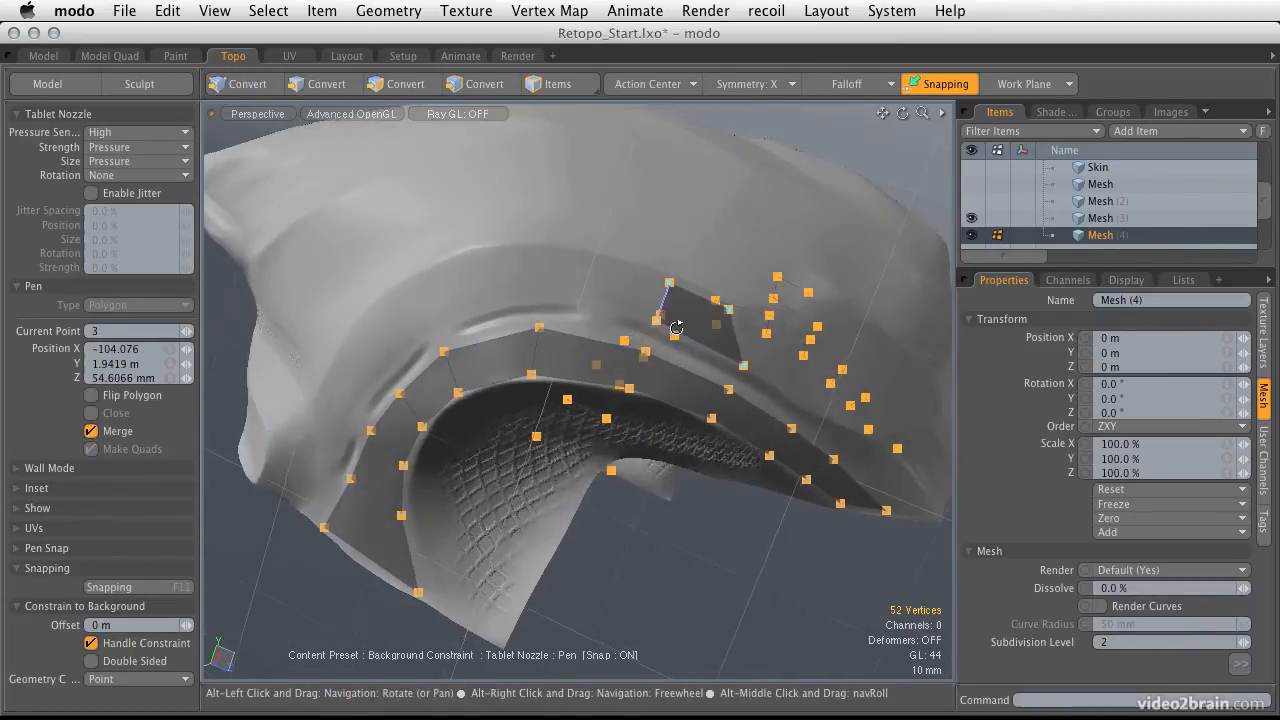
pyautogui.click(590, 258)
pyautogui.click(578, 298)
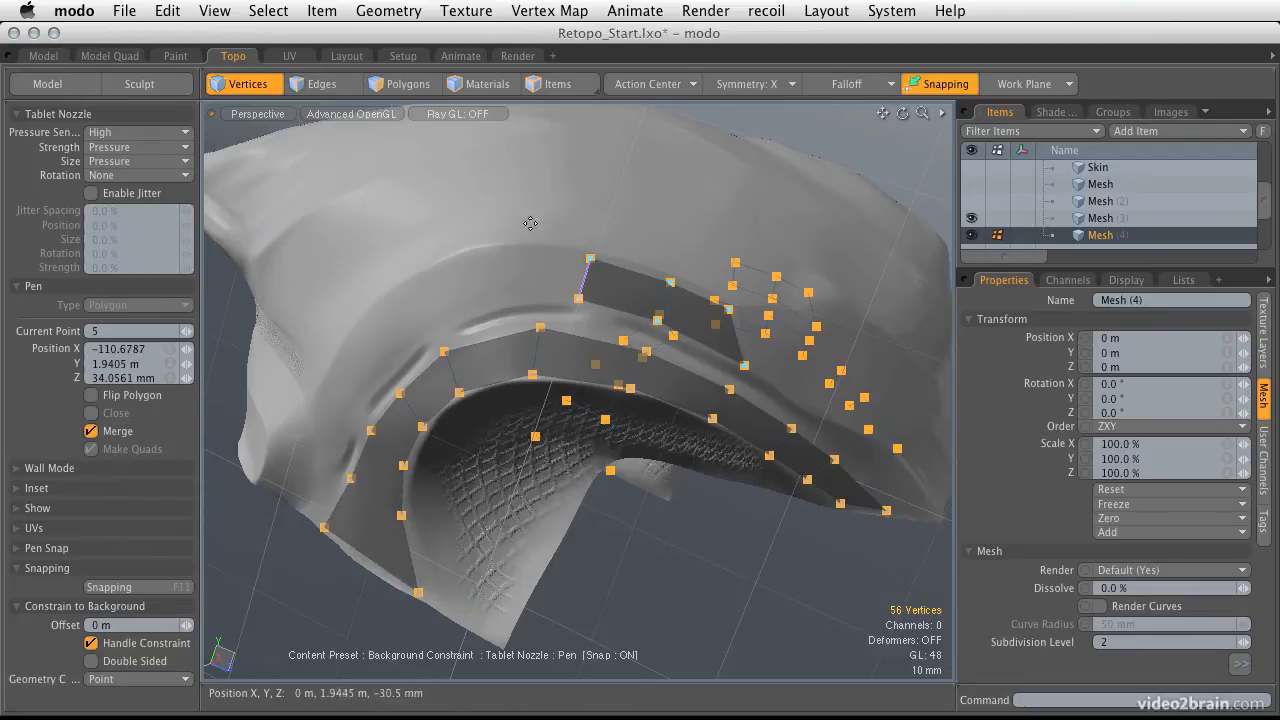
pyautogui.click(523, 258)
pyautogui.keyDown('alt'); pyautogui.moveTo(600, 318); pyautogui.dragTo(635, 318); pyautogui.keyUp('alt')
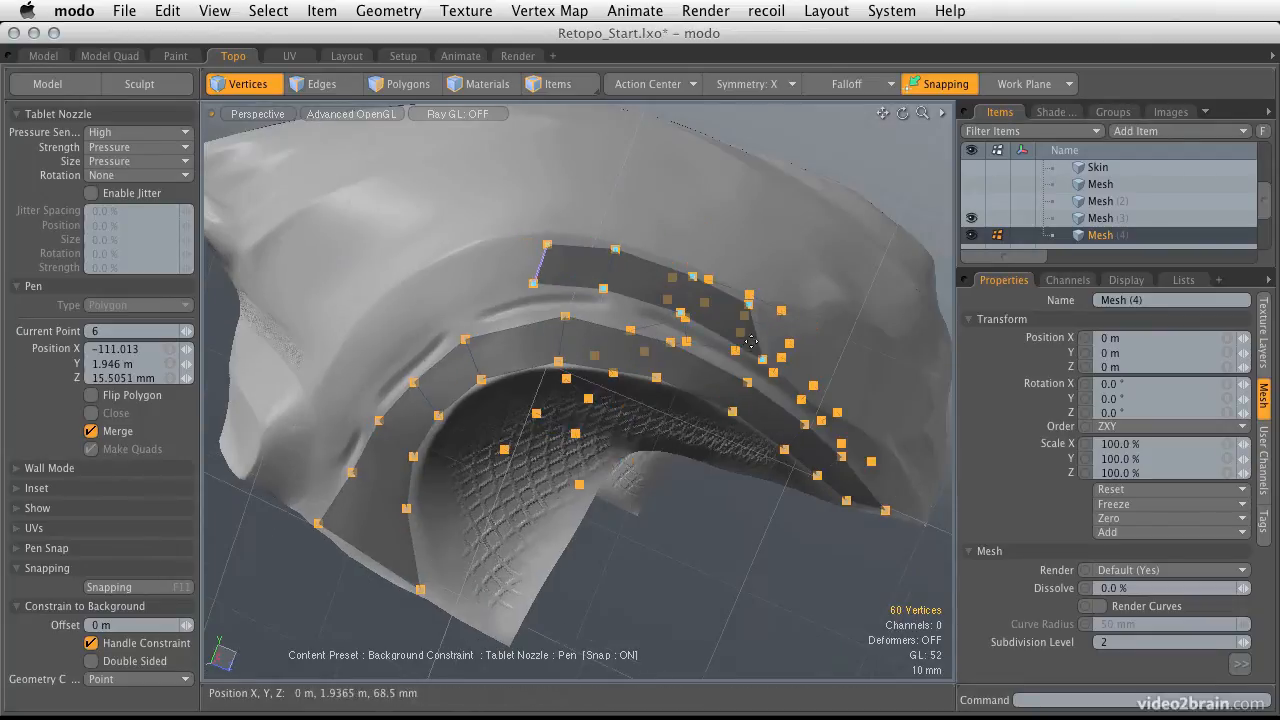
pyautogui.keyDown('alt'); pyautogui.moveTo(348, 446); pyautogui.dragTo(392, 440); pyautogui.keyUp('alt')
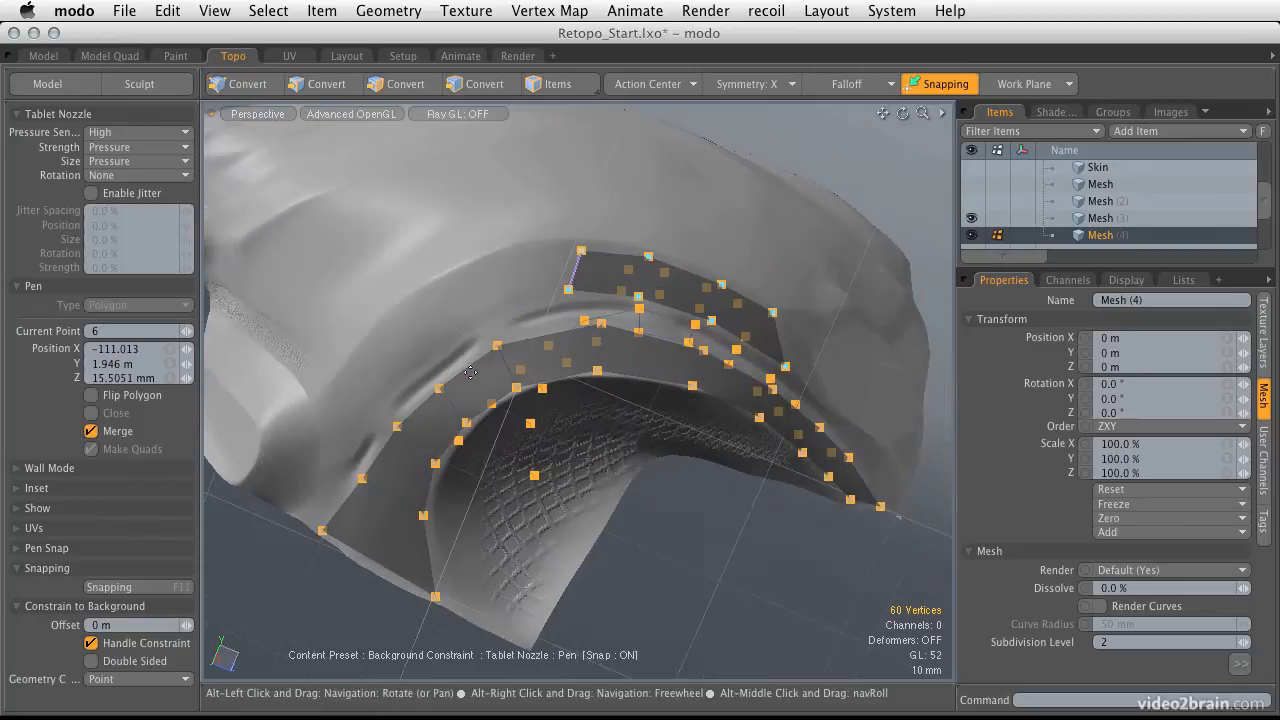
pyautogui.moveTo(545, 248); pyautogui.dragTo(558, 245)
pyautogui.moveTo(568, 290); pyautogui.dragTo(570, 292)
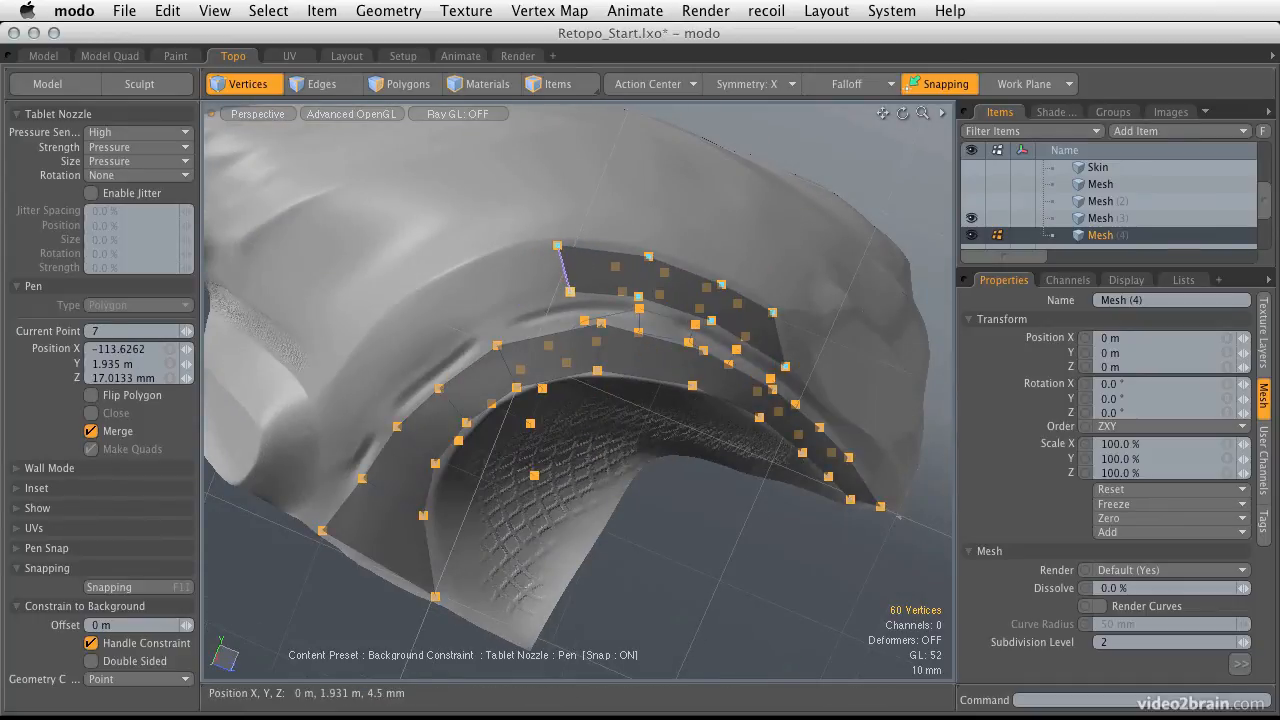
pyautogui.click(500, 262)
pyautogui.keyDown('alt'); pyautogui.moveTo(500, 262); pyautogui.dragTo(531, 315); pyautogui.keyUp('alt')
pyautogui.press('super+z')
pyautogui.press('super+z')
pyautogui.press('super+z')
pyautogui.press('super+z')
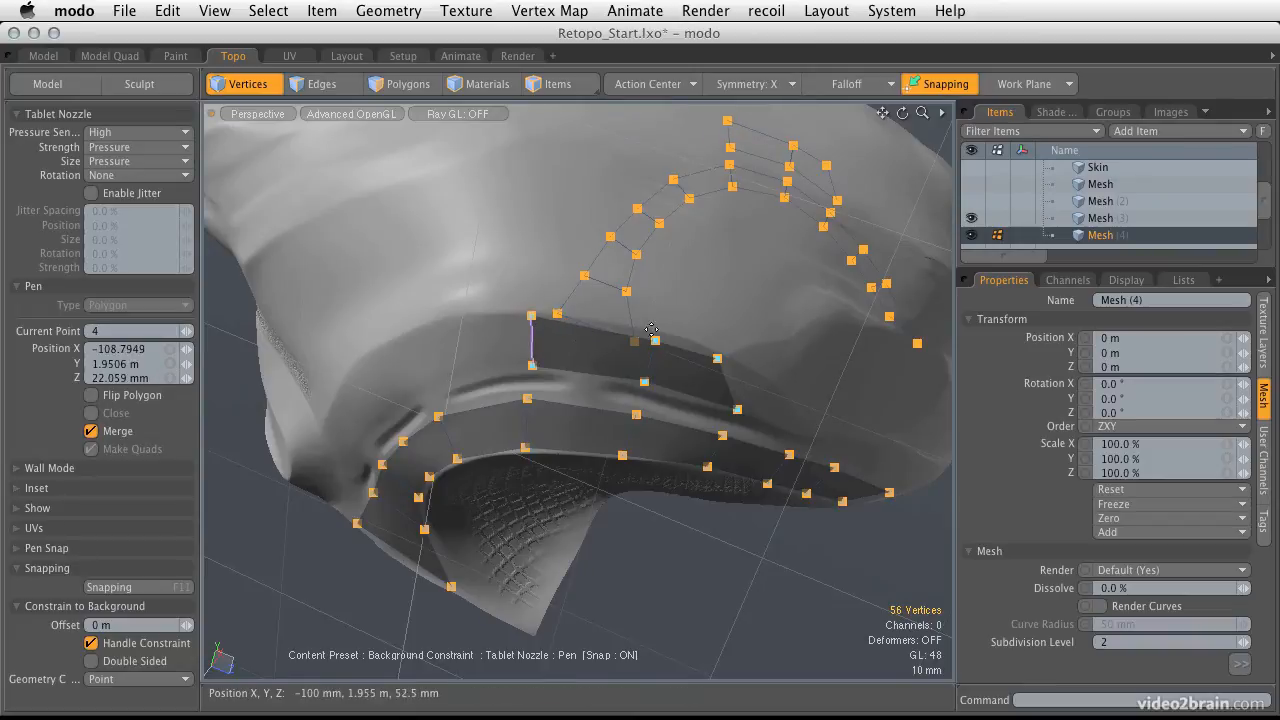
# - Adjust the upper strip's existing points and add a third quad above the groove, fitting its end points to the surface
pyautogui.moveTo(655, 342); pyautogui.dragTo(649, 333)
pyautogui.keyDown('alt'); pyautogui.moveTo(652, 383); pyautogui.dragTo(663, 374); pyautogui.keyUp('alt')
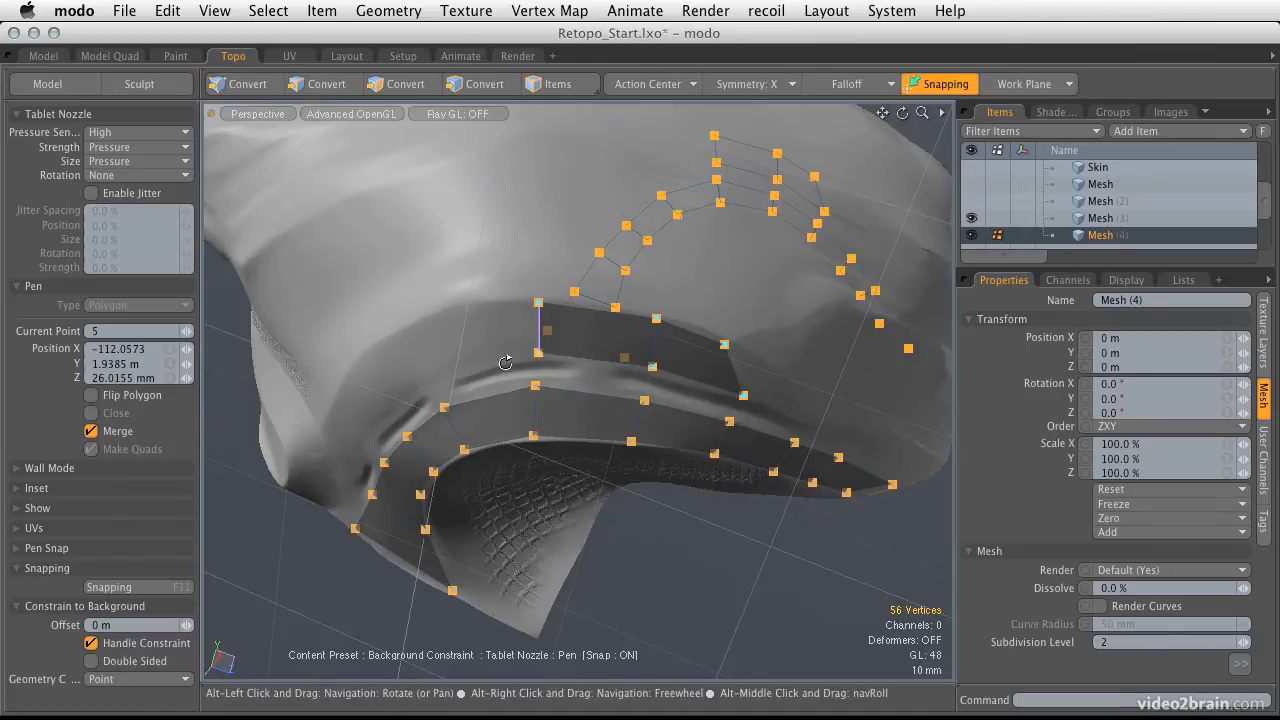
pyautogui.keyDown('alt'); pyautogui.moveTo(503, 360); pyautogui.dragTo(521, 365); pyautogui.keyUp('alt')
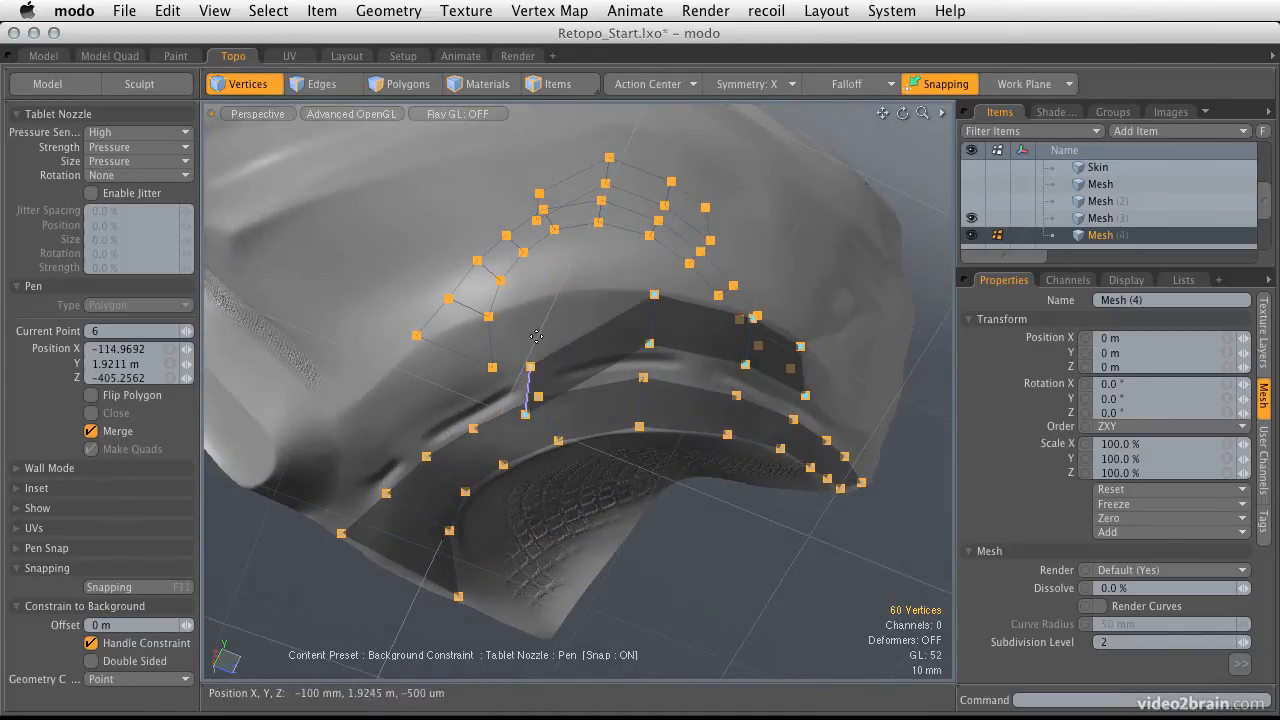
pyautogui.click(522, 342)
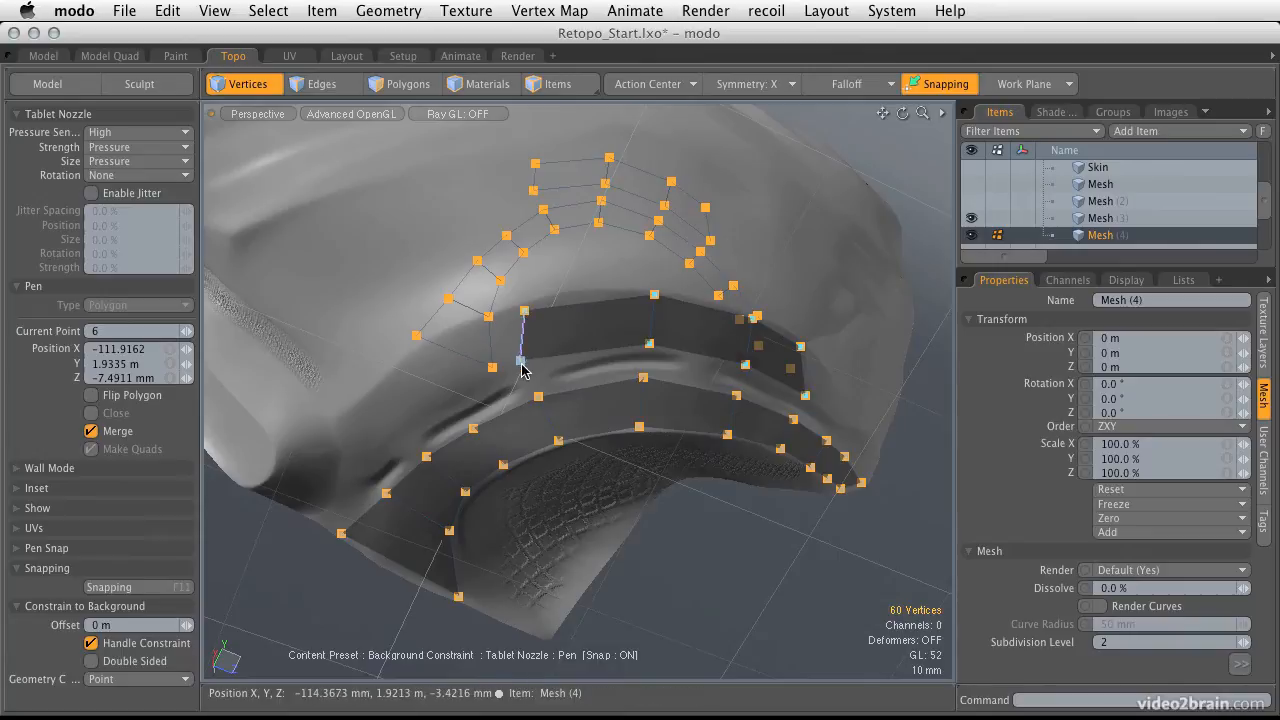
pyautogui.moveTo(521, 364); pyautogui.dragTo(535, 359)
pyautogui.moveTo(519, 308); pyautogui.dragTo(520, 309)
# - Add the fourth and fifth quads of the upper strip, following the groove down towards the rear
pyautogui.keyDown('alt'); pyautogui.moveTo(540, 312); pyautogui.dragTo(720, 292); pyautogui.keyUp('alt')
pyautogui.click(520, 303)
pyautogui.moveTo(531, 361); pyautogui.dragTo(544, 359)
pyautogui.click(451, 351)
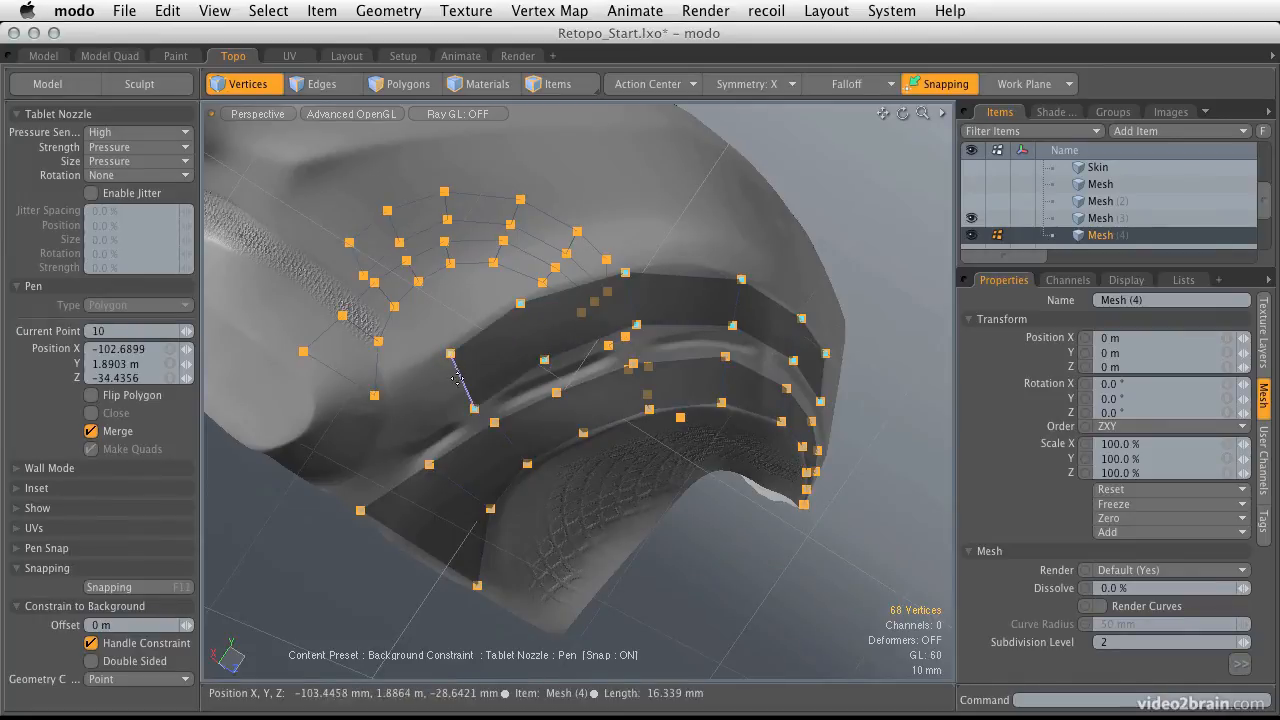
# - Add a sixth quad along the rear of the groove and reposition the neighbouring upper points to follow the curve
pyautogui.keyDown('alt'); pyautogui.moveTo(451, 351); pyautogui.dragTo(445, 290); pyautogui.keyUp('alt')
pyautogui.click(459, 317)
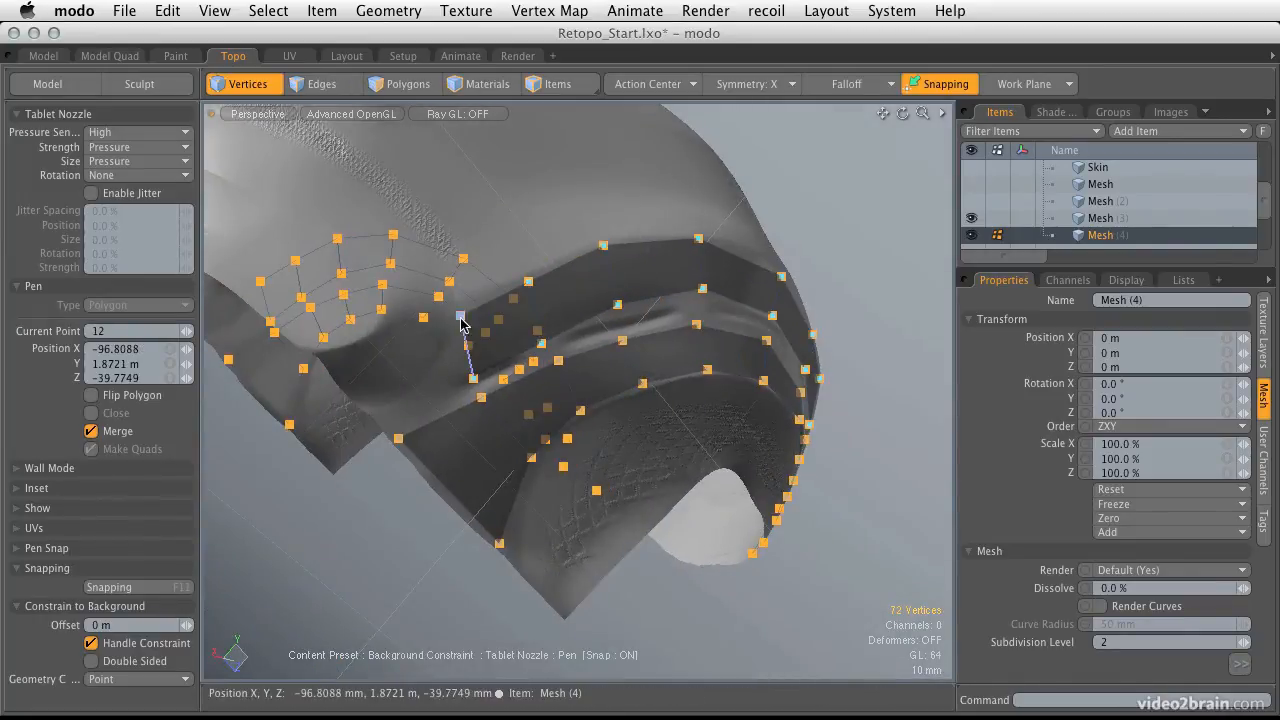
pyautogui.click(472, 377)
pyautogui.keyDown('alt'); pyautogui.moveTo(466, 367); pyautogui.dragTo(523, 286); pyautogui.keyUp('alt')
pyautogui.moveTo(602, 238); pyautogui.dragTo(570, 244)
pyautogui.click(522, 287)
# - Finish the upper strip with a seventh quad at the groove's rear end and fit its lower points along the groove
pyautogui.click(455, 341)
pyautogui.click(467, 370)
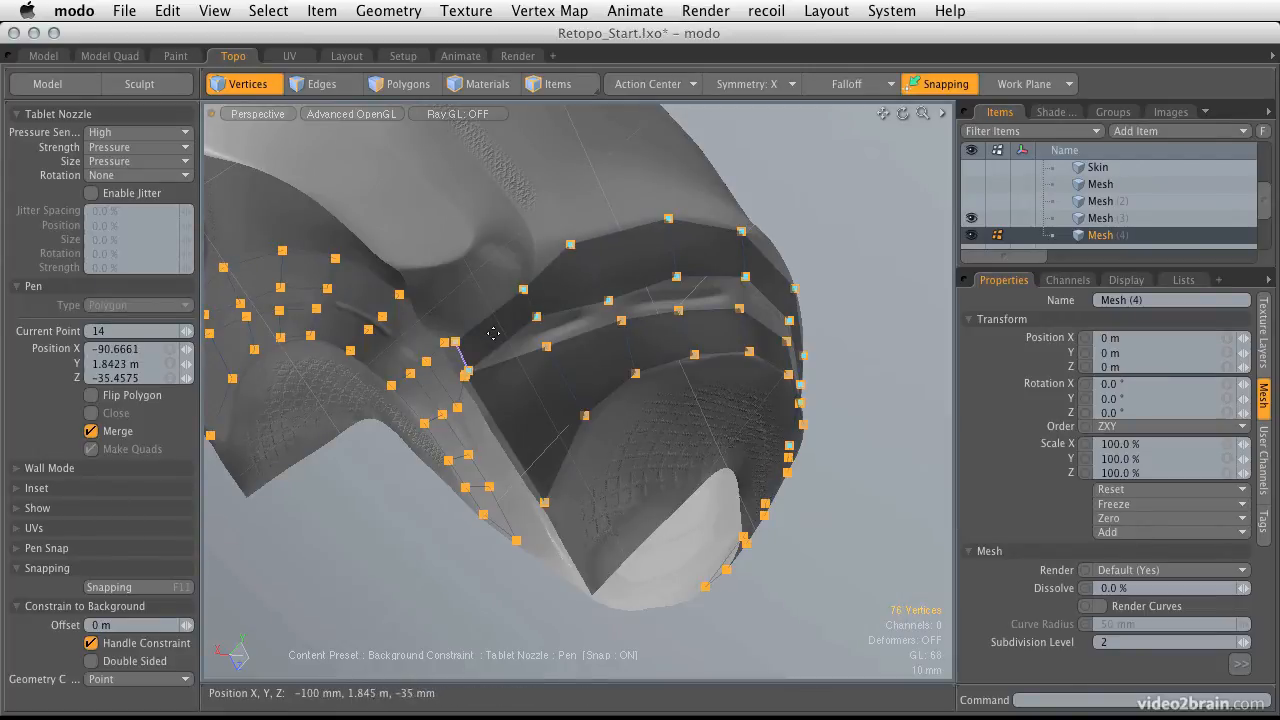
pyautogui.click(463, 362)
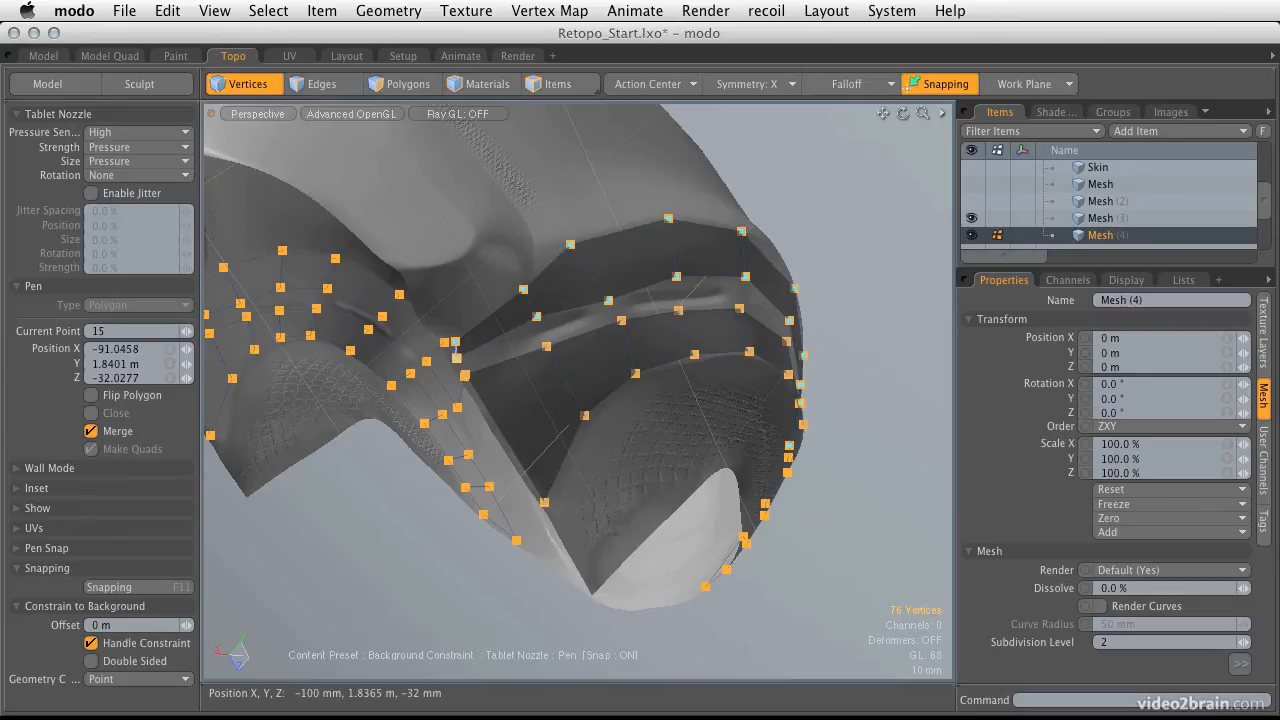
pyautogui.keyDown('alt'); pyautogui.moveTo(458, 340); pyautogui.dragTo(457, 304); pyautogui.keyUp('alt')
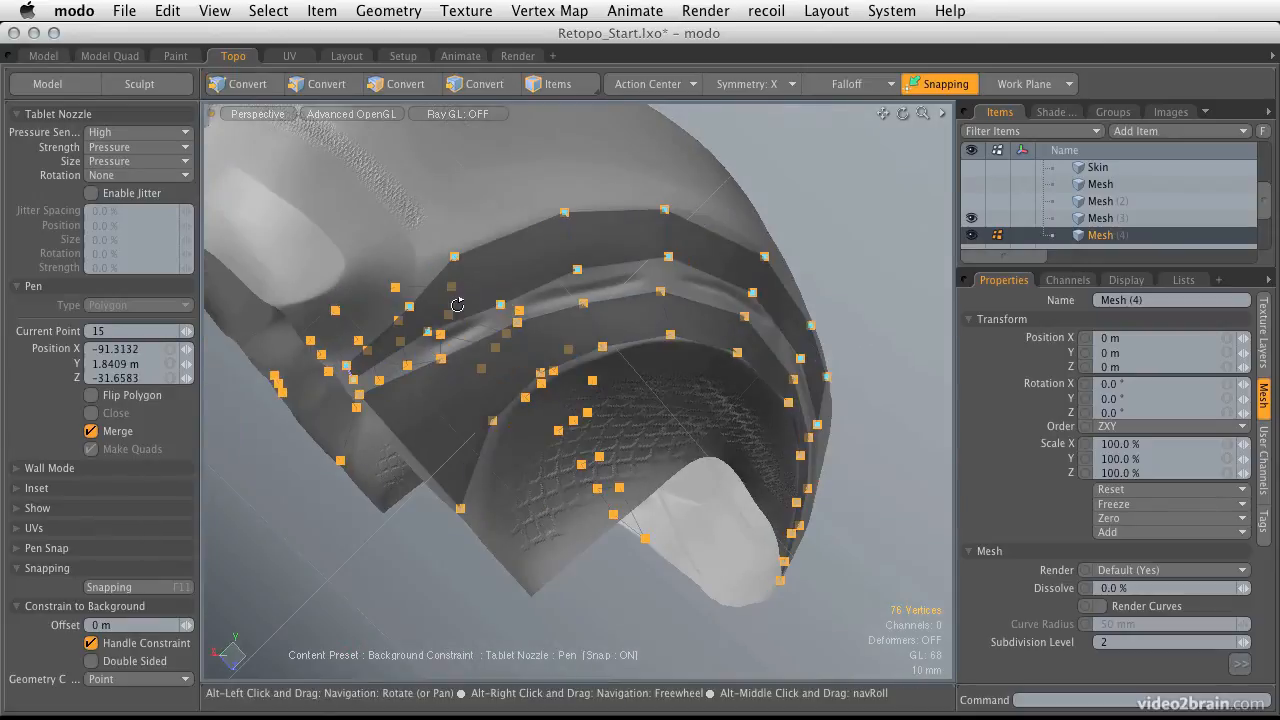
pyautogui.keyDown('alt'); pyautogui.moveTo(611, 288); pyautogui.dragTo(570, 292); pyautogui.keyUp('alt')
pyautogui.moveTo(475, 315); pyautogui.dragTo(463, 310)
pyautogui.keyDown('alt'); pyautogui.moveTo(600, 268); pyautogui.dragTo(464, 167); pyautogui.keyUp('alt')
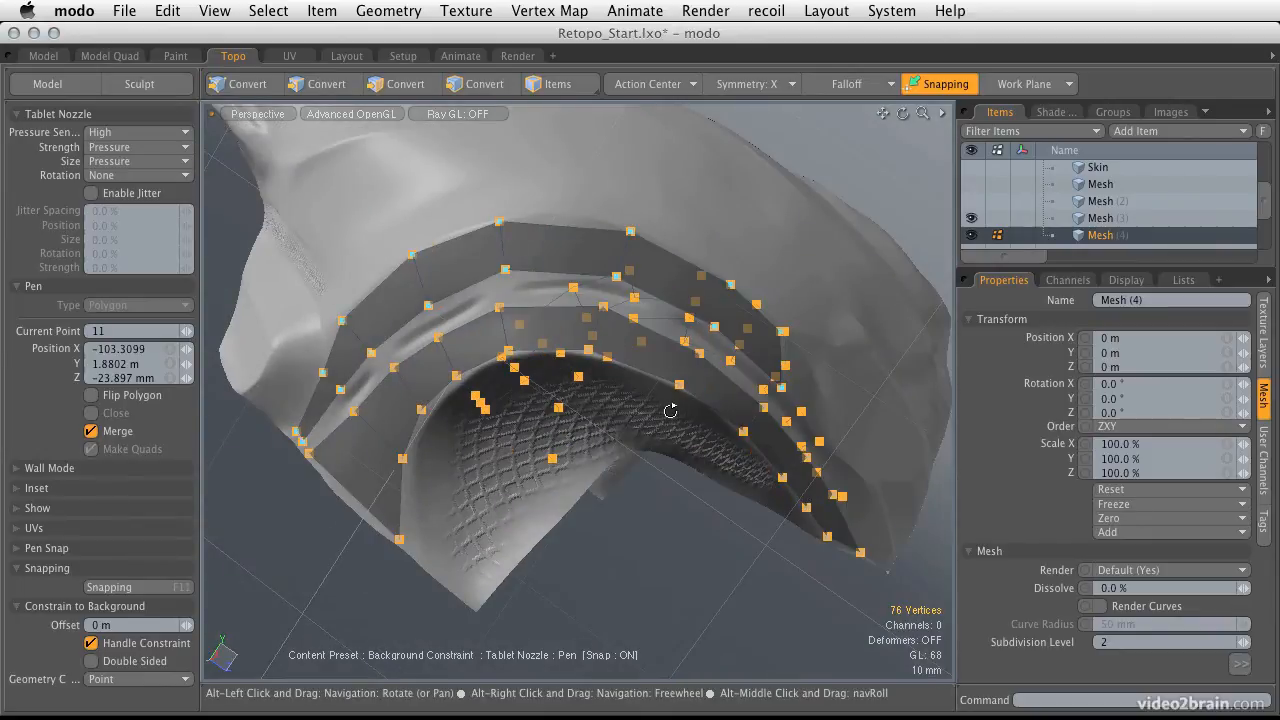
# - Start a separate strip on the front of the helmet above the brow, drawing two small quads towards the centreline
pyautogui.scroll(-3, 680, 400)
pyautogui.keyDown('alt'); pyautogui.moveTo(419, 392); pyautogui.dragTo(326, 373); pyautogui.keyUp('alt')
pyautogui.keyDown('alt'); pyautogui.moveTo(656, 400); pyautogui.dragTo(483, 413); pyautogui.keyUp('alt')
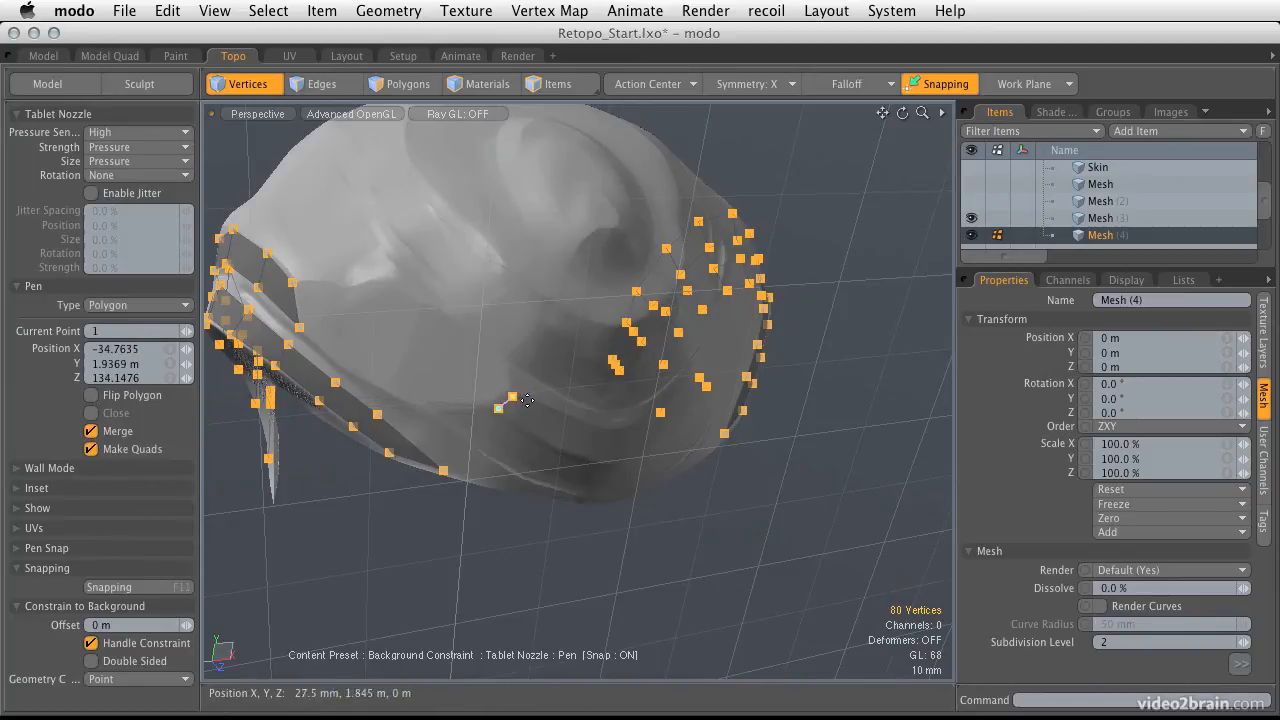
pyautogui.click(540, 406)
pyautogui.click(527, 422)
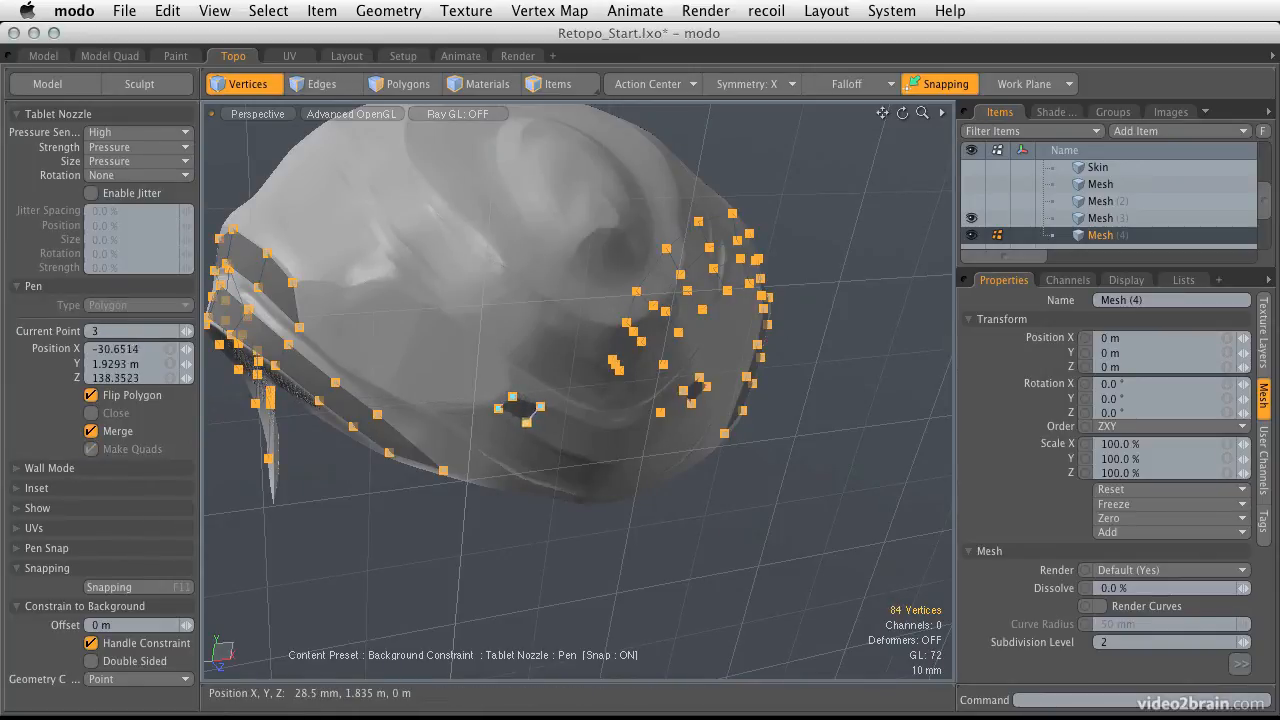
pyautogui.click(561, 418)
pyautogui.click(548, 440)
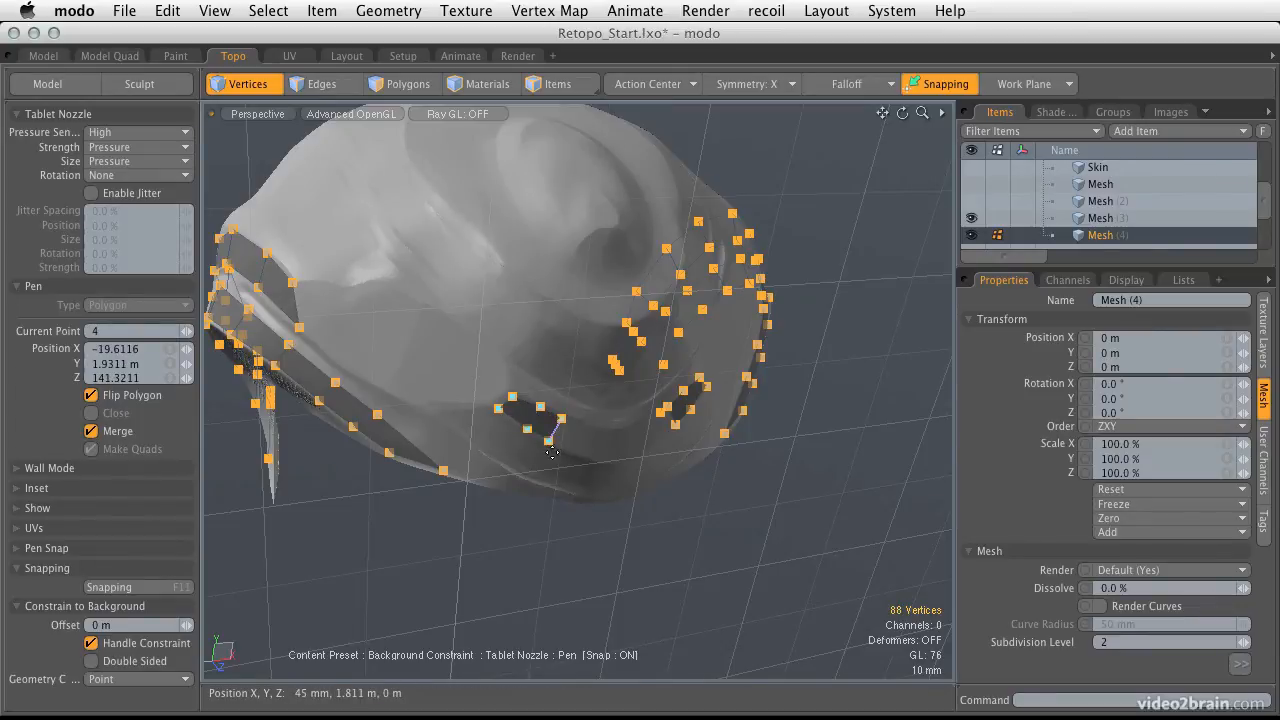
# - Add a third quad reaching almost to the centreline, align its end points vertically, and leave the Pen tool
pyautogui.moveTo(566, 449); pyautogui.dragTo(511, 398)
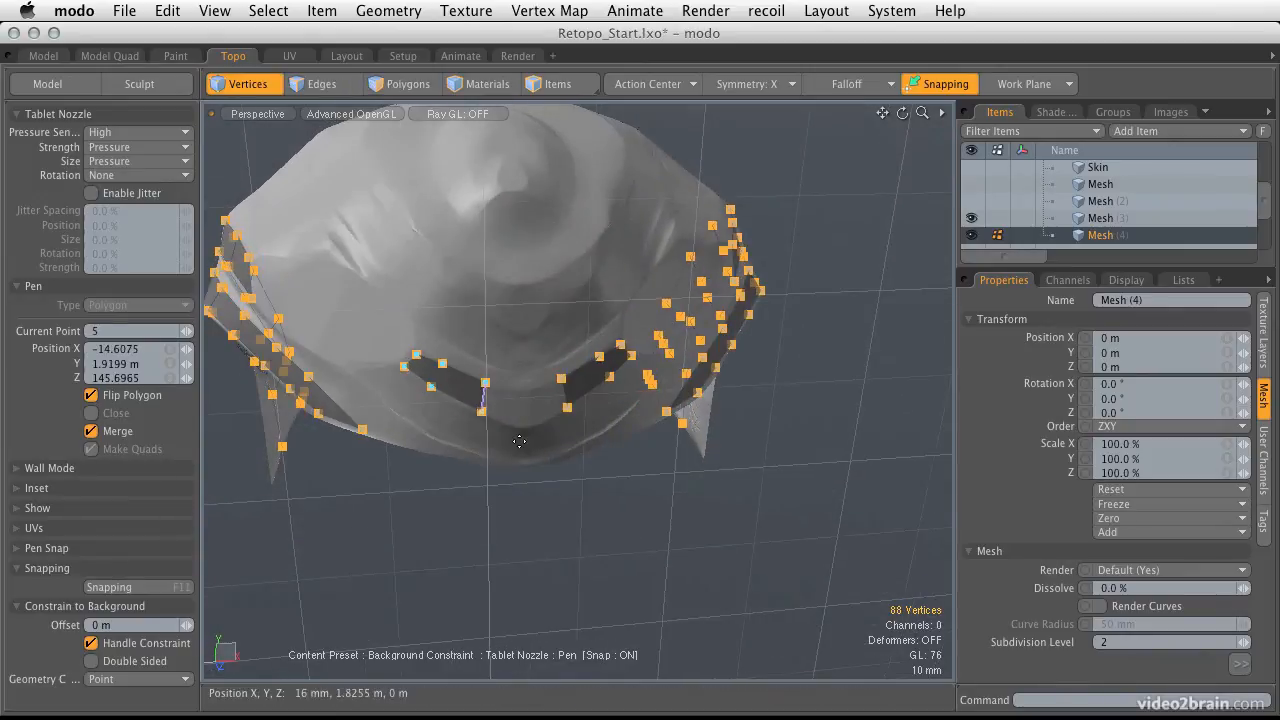
pyautogui.click(515, 425)
pyautogui.hotkey('ctrl', 'z')
pyautogui.click(522, 391)
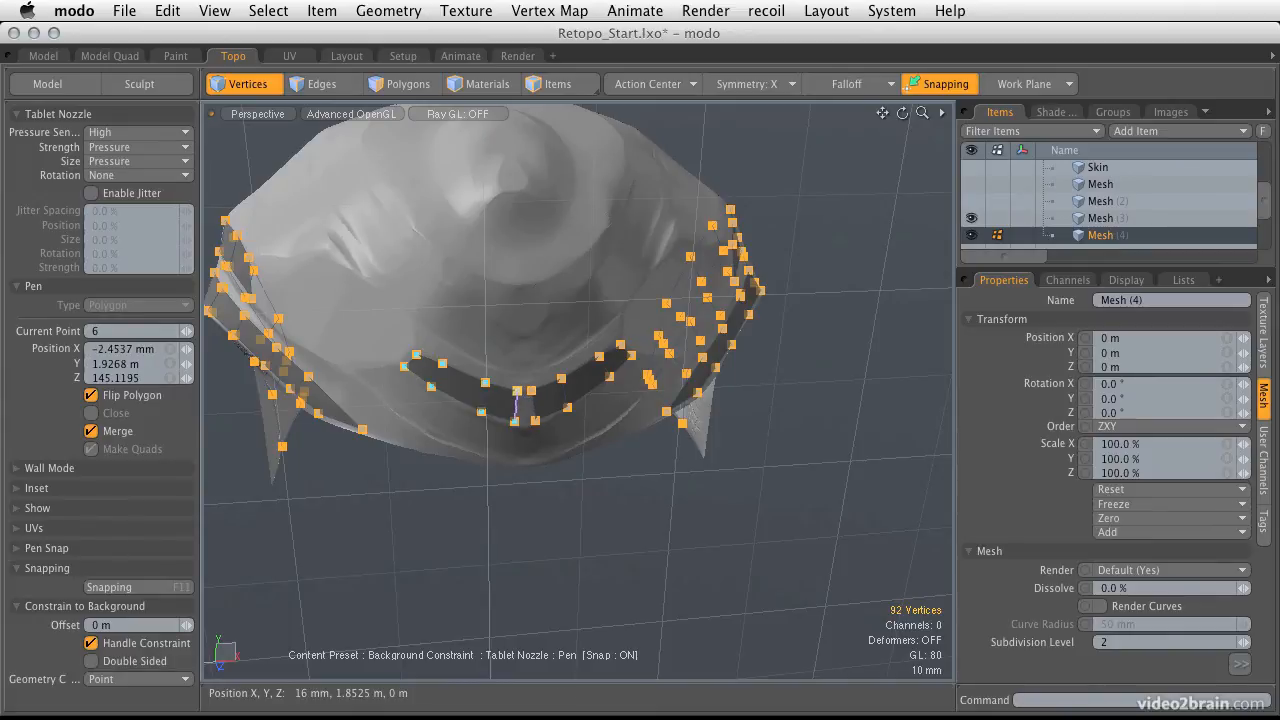
pyautogui.click(519, 421)
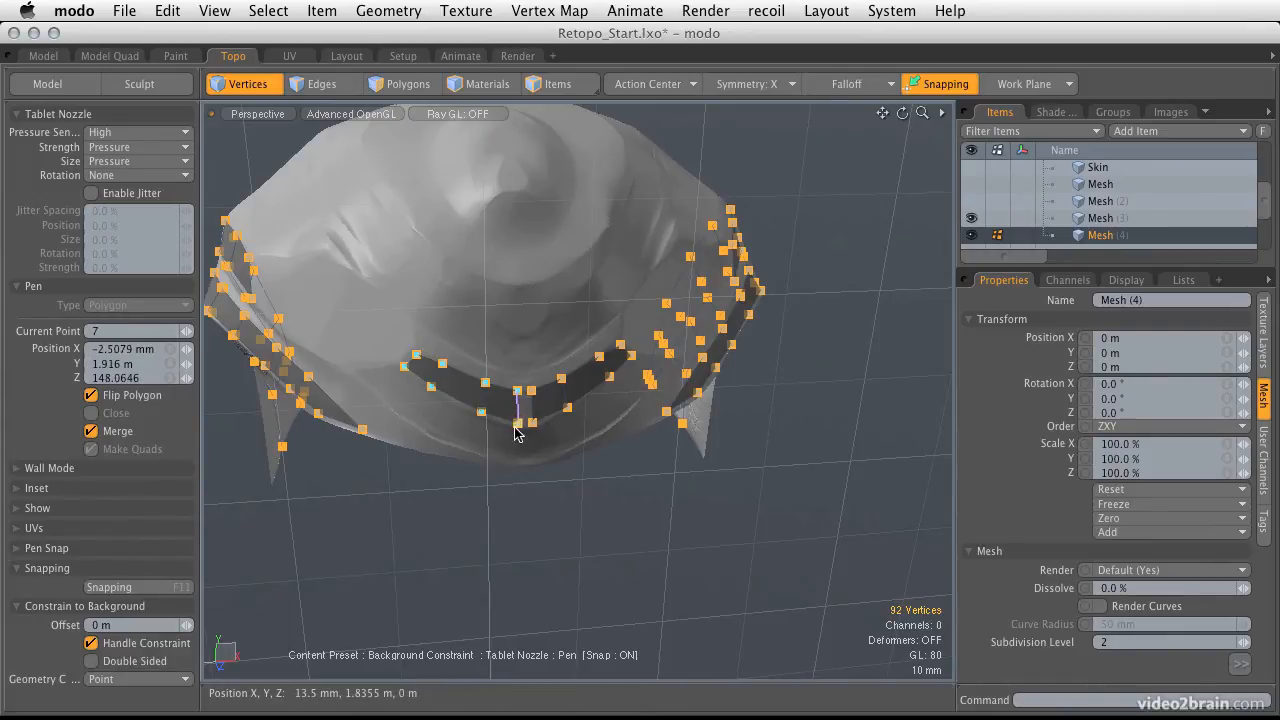
pyautogui.keyDown('alt'); pyautogui.moveTo(518, 432); pyautogui.dragTo(343, 380); pyautogui.keyUp('alt')
pyautogui.press('space')
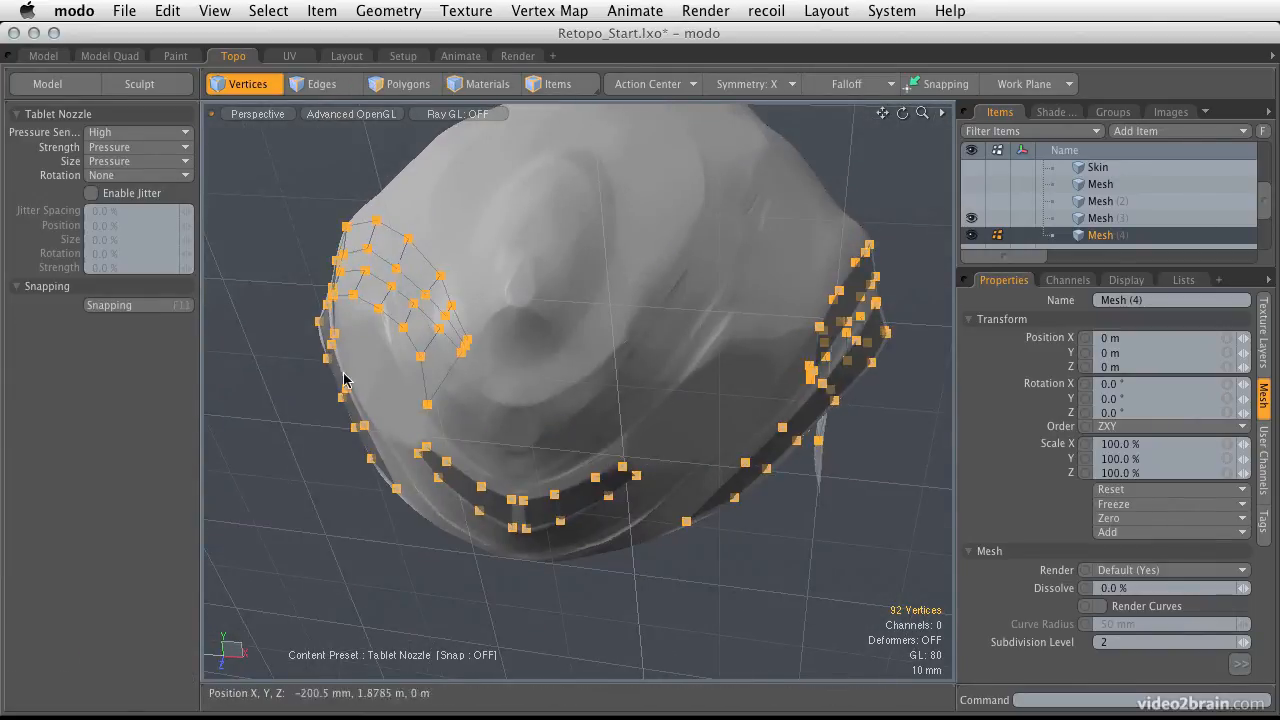
# - Close the gap in the brow strip by moving its inner upper and lower points onto the centreline with the Topology Pen
pyautogui.click(123, 521)
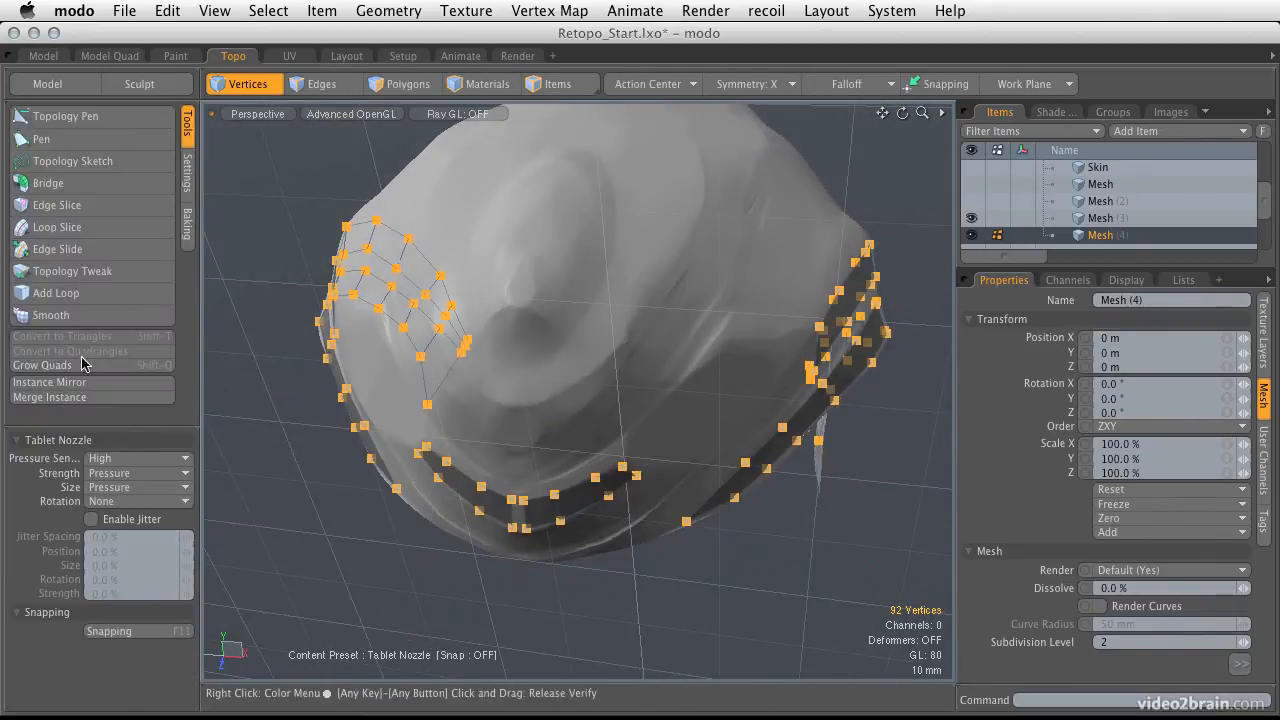
pyautogui.click(82, 122)
pyautogui.keyDown('alt'); pyautogui.moveTo(505, 494); pyautogui.dragTo(625, 334); pyautogui.keyUp('alt')
pyautogui.press('Escape')
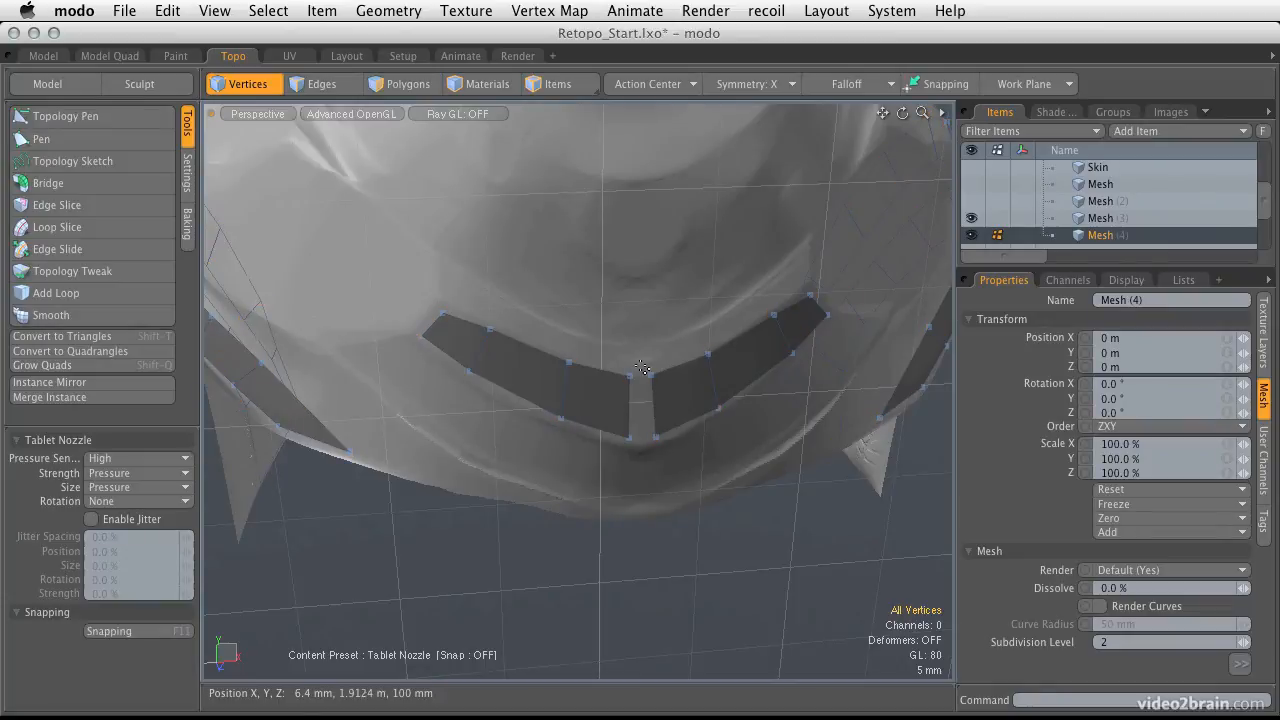
pyautogui.click(54, 117)
pyautogui.keyDown('alt'); pyautogui.moveTo(592, 388); pyautogui.dragTo(621, 396); pyautogui.keyUp('alt')
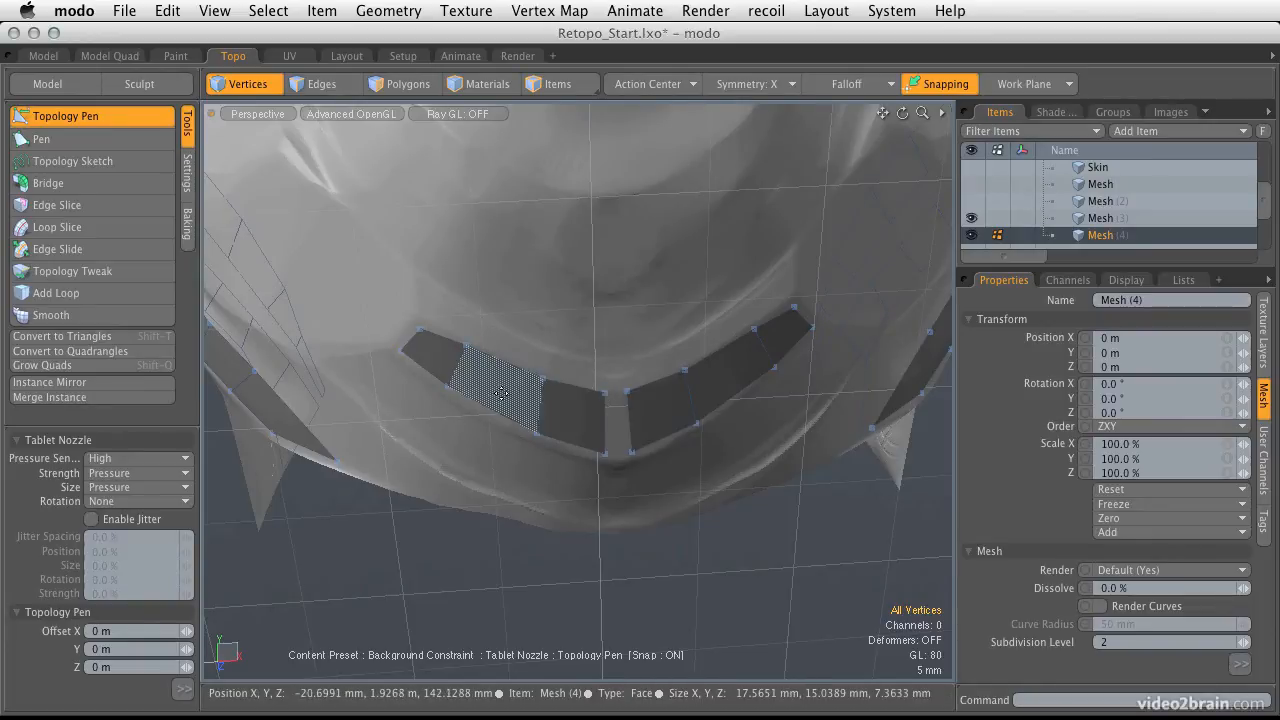
pyautogui.keyDown('alt'); pyautogui.moveTo(574, 374); pyautogui.dragTo(410, 396); pyautogui.keyUp('alt')
pyautogui.keyDown('alt'); pyautogui.moveTo(560, 367); pyautogui.dragTo(500, 440); pyautogui.keyUp('alt')
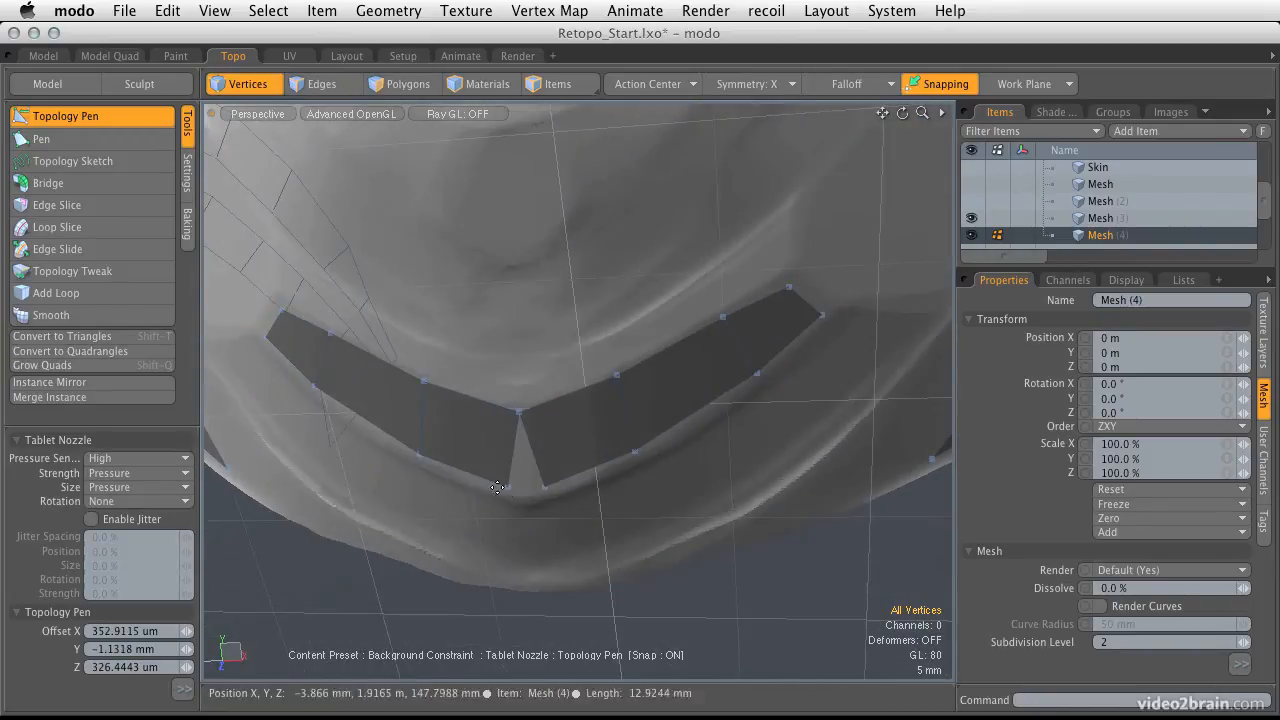
pyautogui.moveTo(514, 491); pyautogui.dragTo(525, 496)
pyautogui.moveTo(420, 455); pyautogui.dragTo(421, 456)
# - Start a separate Pen strip around the front of the raised bump on top of the helmet, drawing two quads outward from the centreline
pyautogui.keyDown('alt'); pyautogui.moveTo(400, 406); pyautogui.dragTo(504, 396); pyautogui.keyUp('alt')
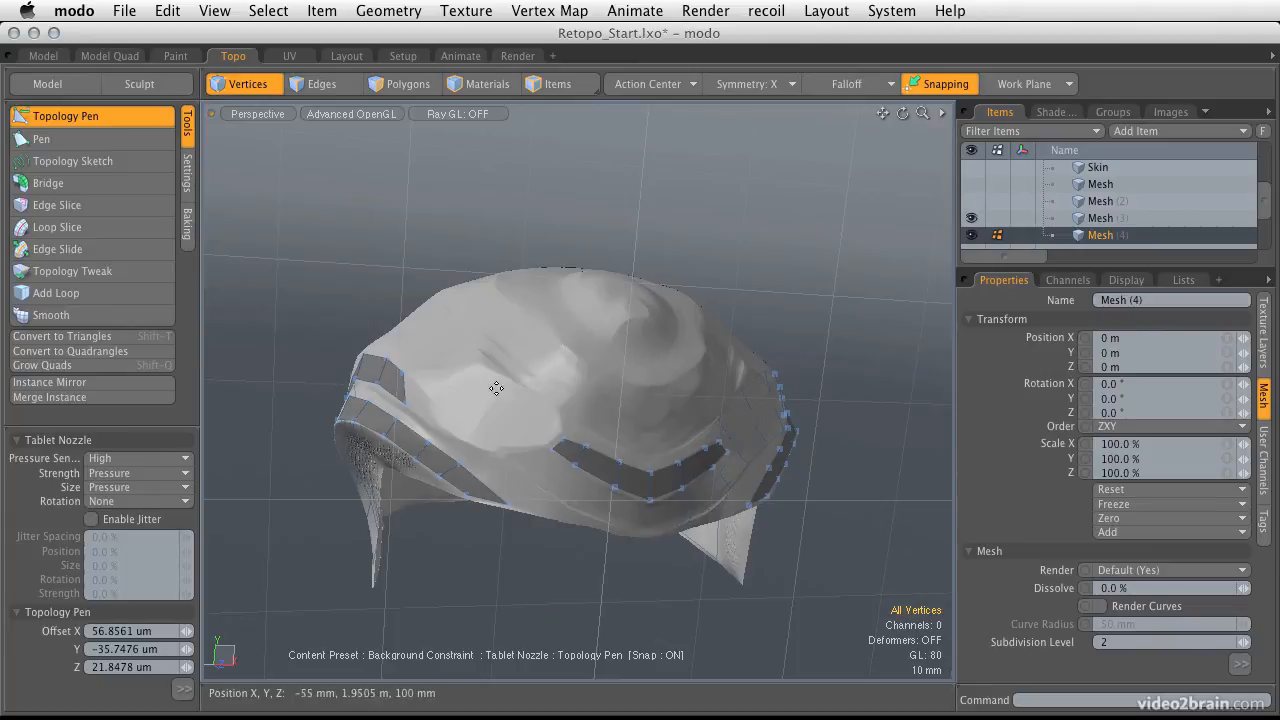
pyautogui.keyDown('alt'); pyautogui.moveTo(611, 337); pyautogui.dragTo(616, 445); pyautogui.keyUp('alt')
pyautogui.click(41, 139)
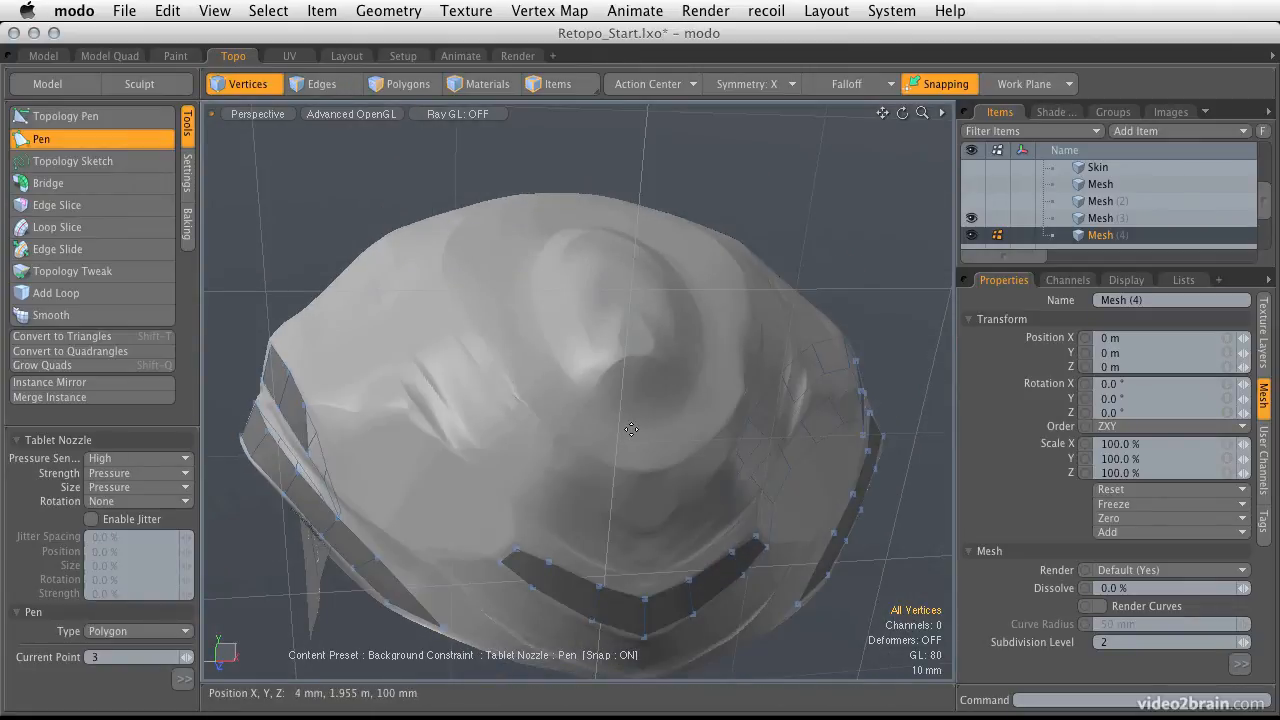
pyautogui.click(621, 464)
pyautogui.click(570, 436)
pyautogui.moveTo(578, 410); pyautogui.dragTo(587, 415)
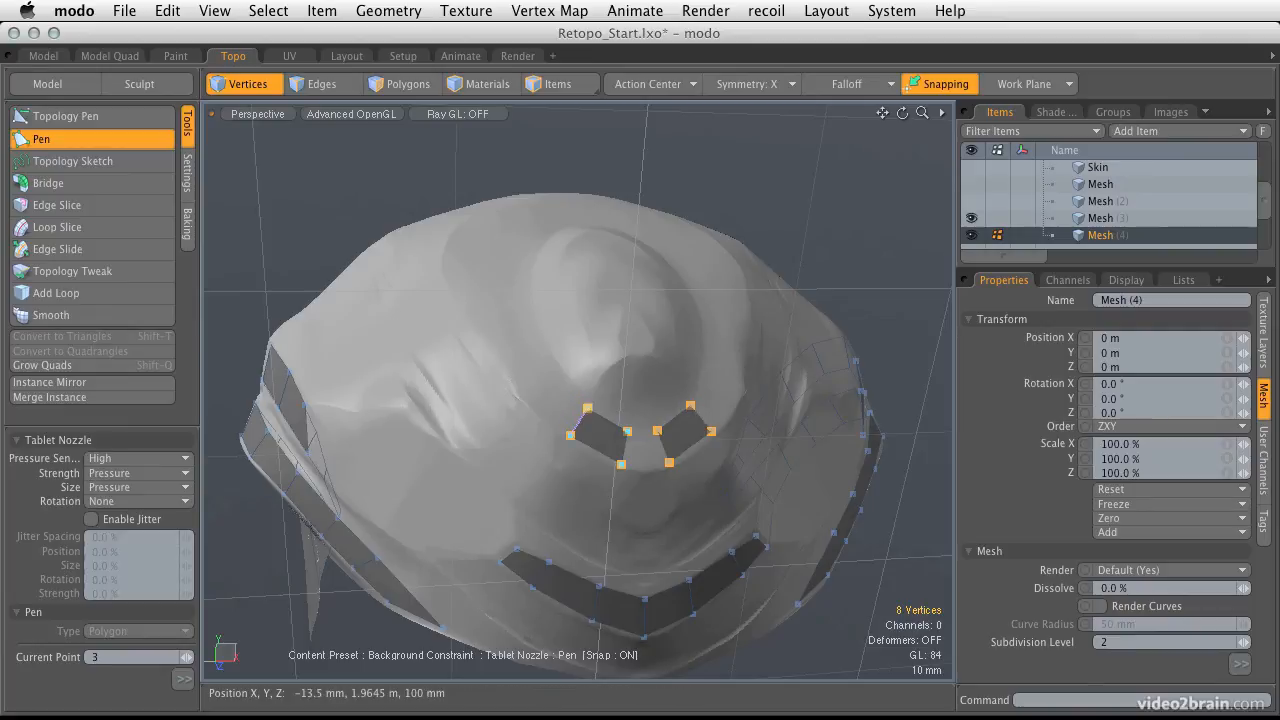
pyautogui.click(526, 399)
pyautogui.moveTo(553, 371); pyautogui.dragTo(553, 367)
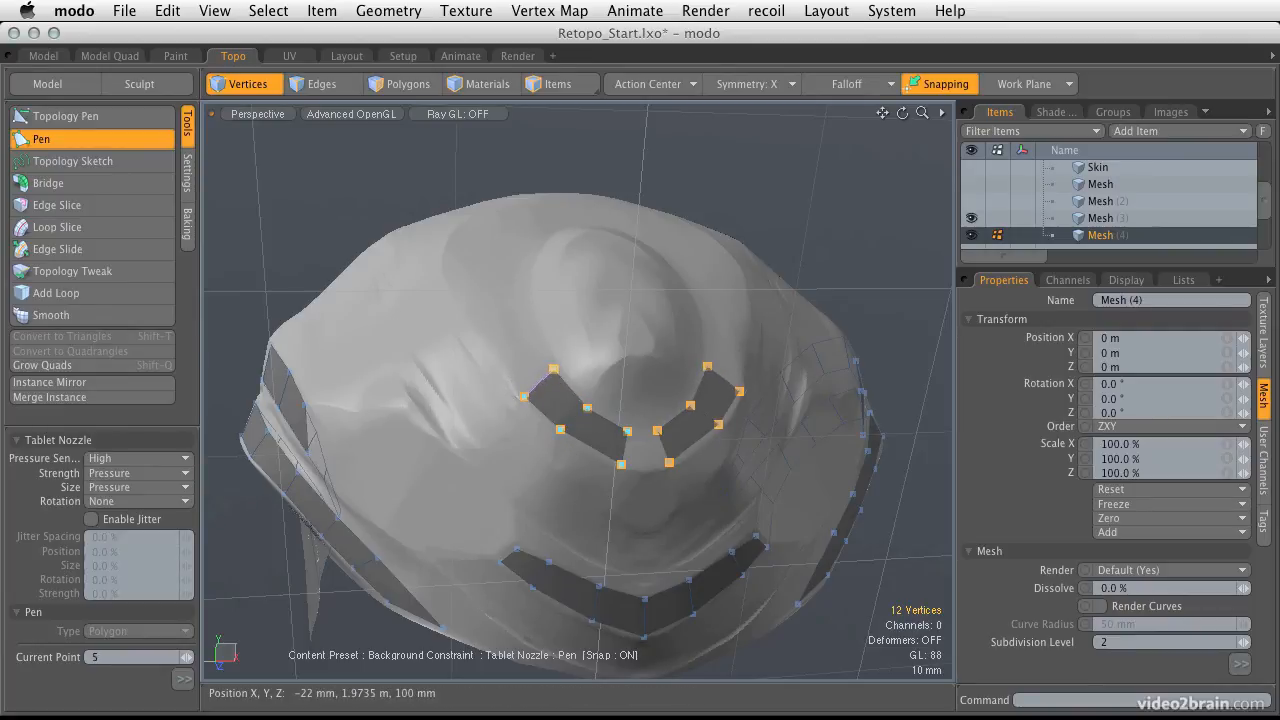
# - Extend the strip backward along the side of the bump with three more quads and adjust the fifth quad's end points
pyautogui.moveTo(516, 315); pyautogui.dragTo(423, 310)
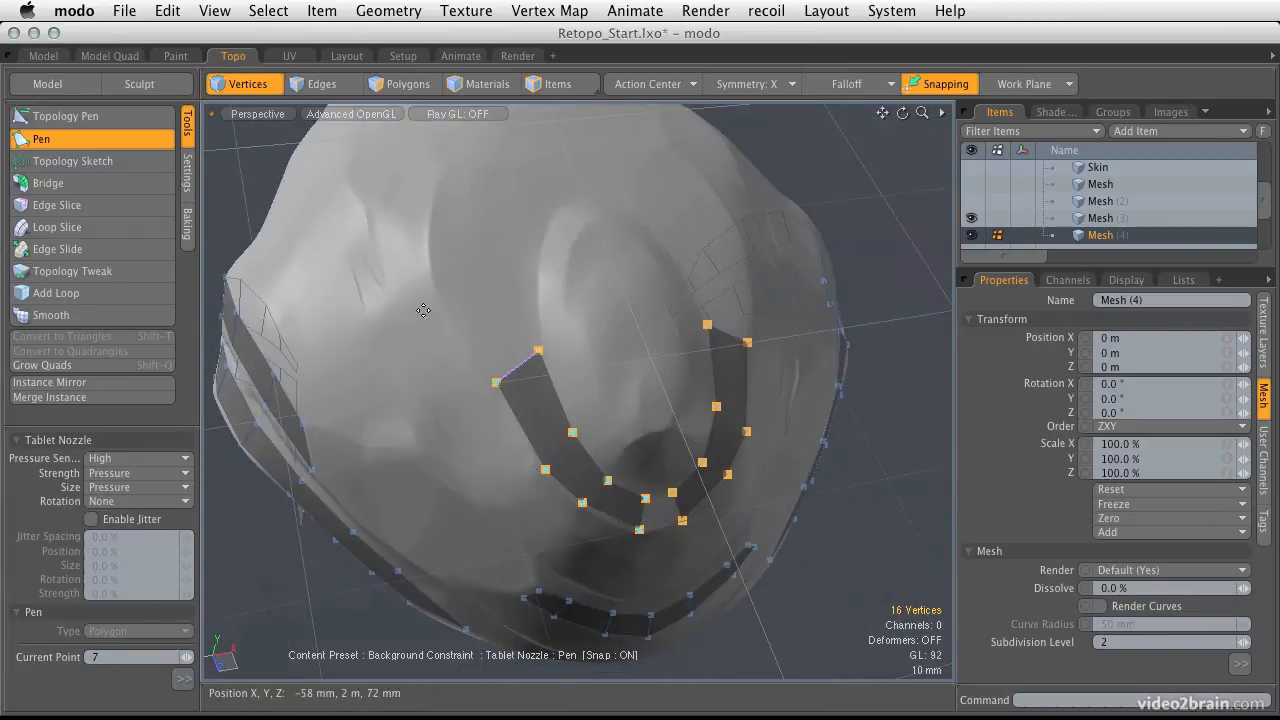
pyautogui.click(447, 304)
pyautogui.moveTo(490, 280); pyautogui.dragTo(495, 350)
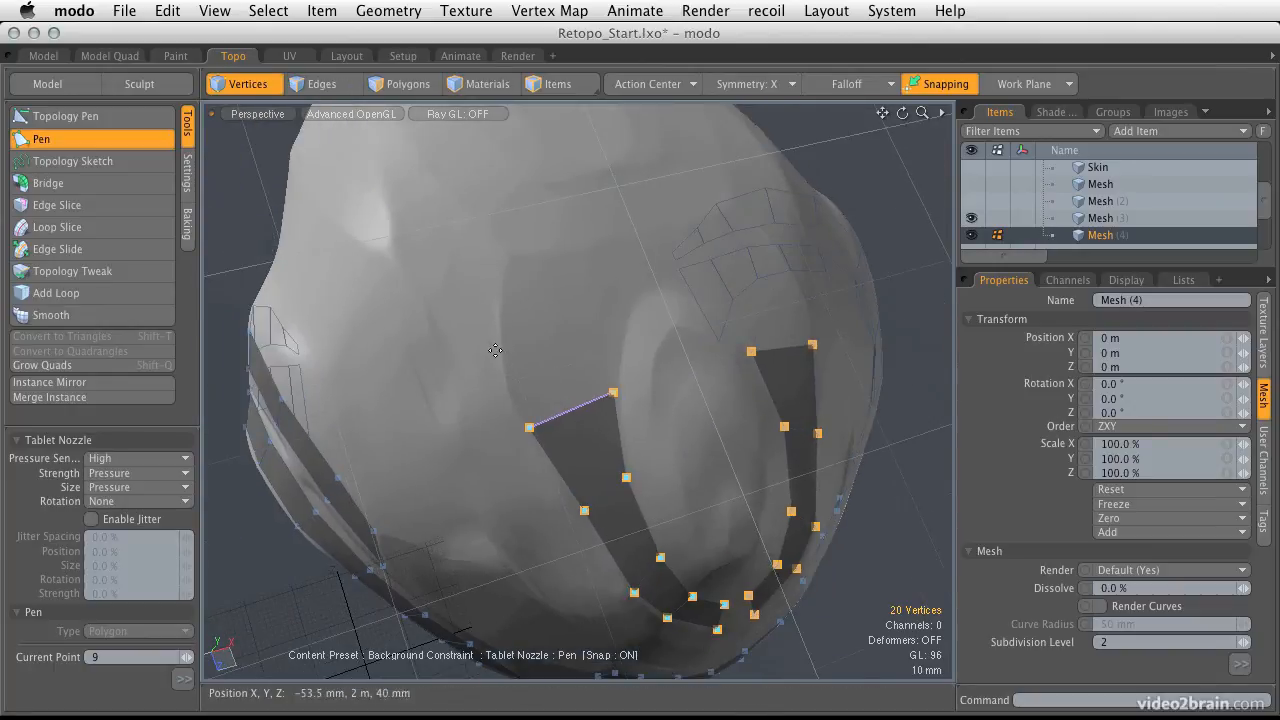
pyautogui.click(508, 342)
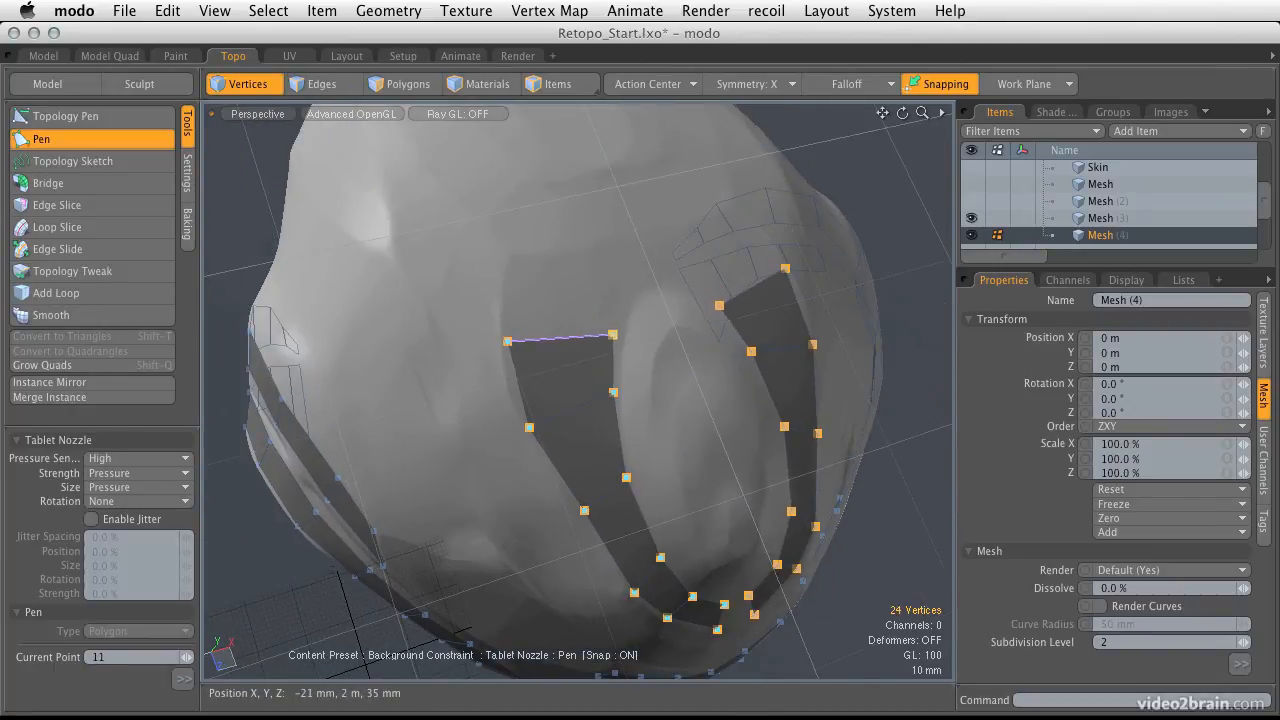
pyautogui.moveTo(518, 338); pyautogui.dragTo(513, 320)
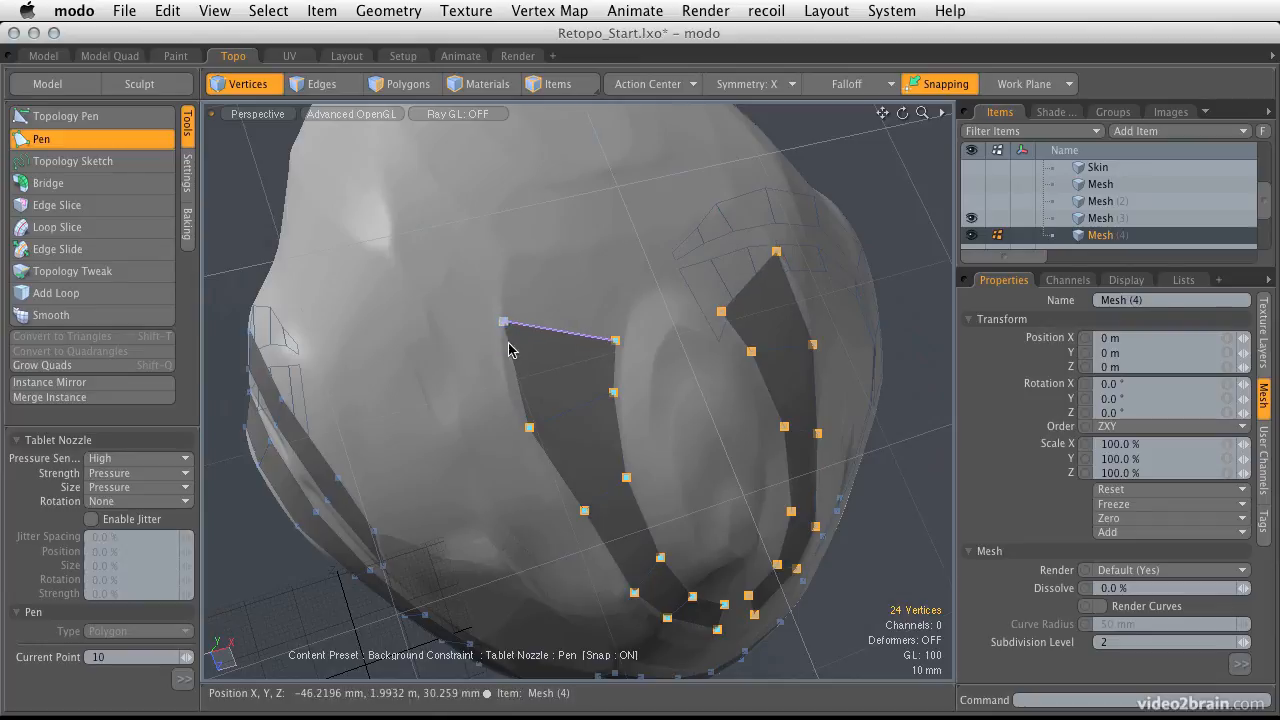
# - Add a sixth and seventh quad curving behind the bump, moving the sixth quad's outer point forward
pyautogui.click(509, 260)
pyautogui.moveTo(616, 281); pyautogui.dragTo(623, 287)
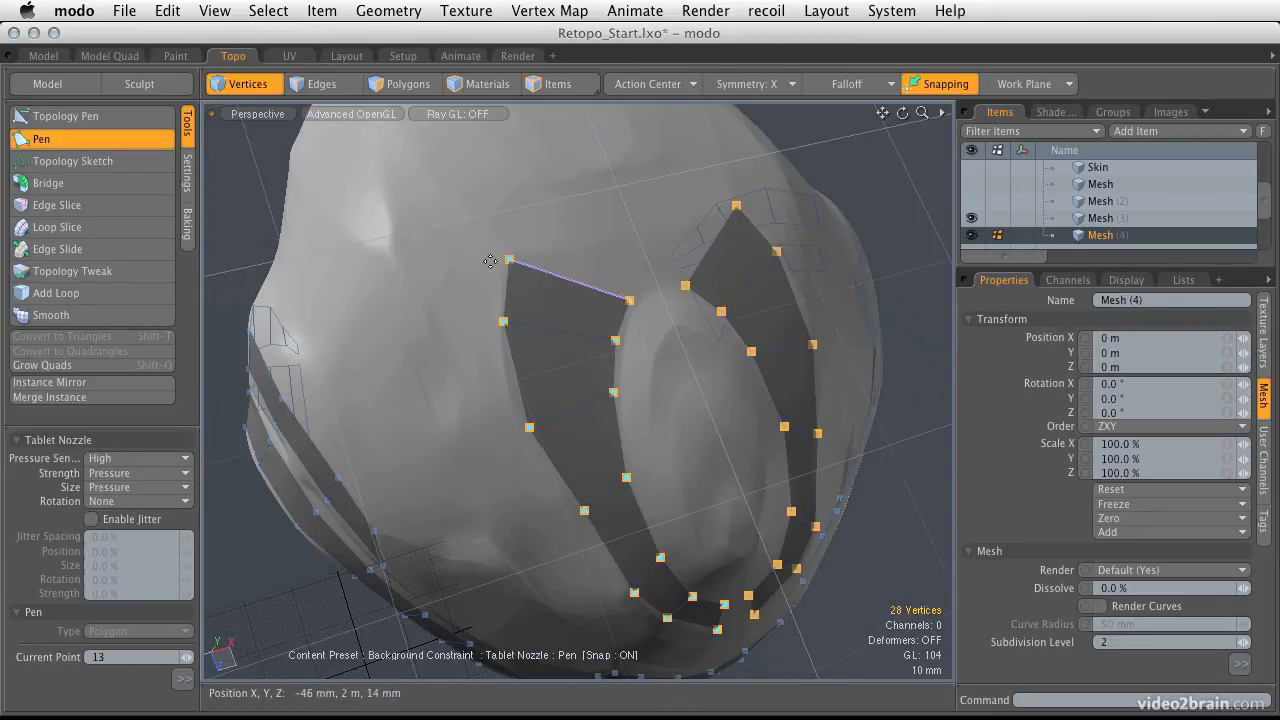
pyautogui.moveTo(509, 261); pyautogui.dragTo(508, 279)
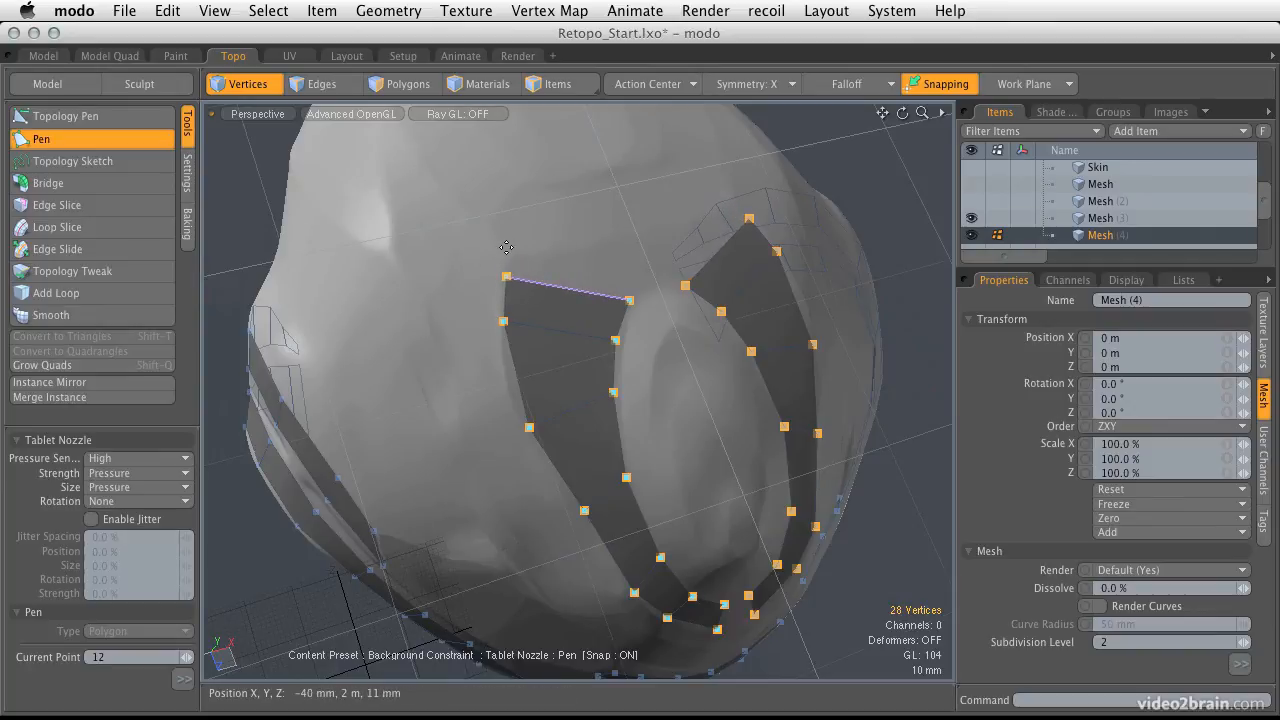
pyautogui.click(513, 256)
pyautogui.moveTo(636, 280); pyautogui.dragTo(620, 374)
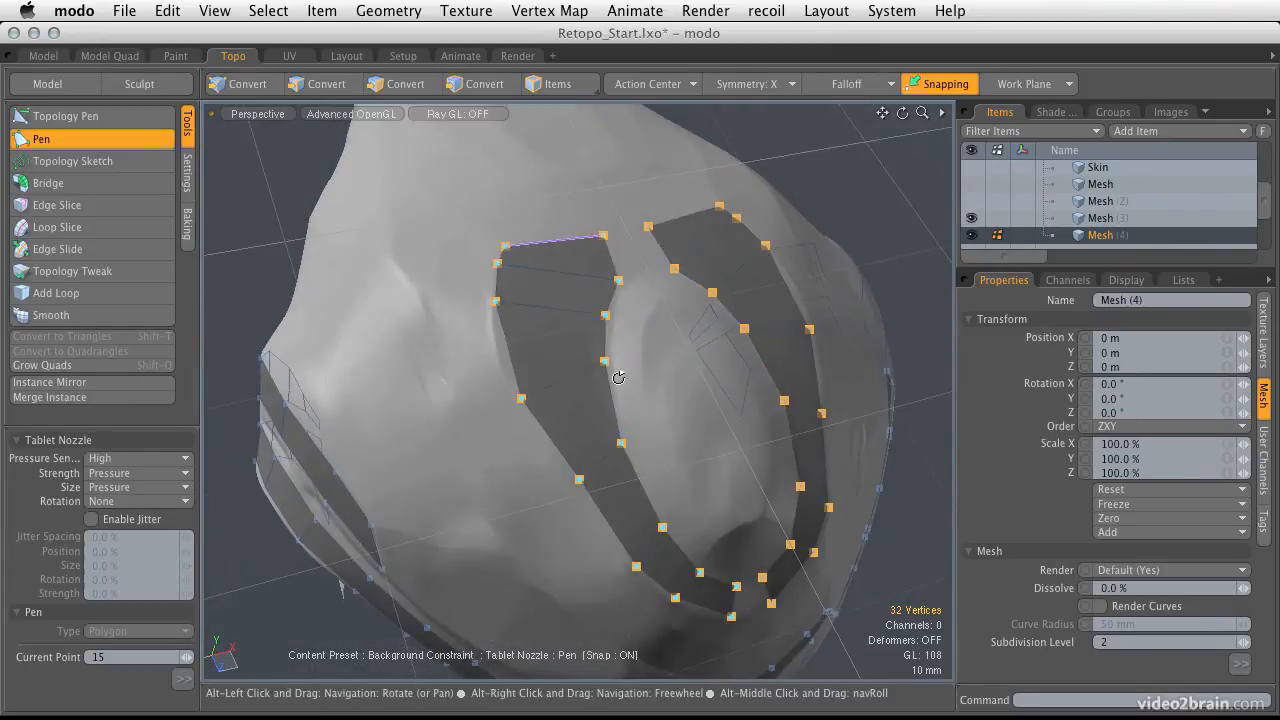
# - Even out the spacing of the outer and inner points along the rear part of the bump strip
pyautogui.moveTo(497, 303); pyautogui.dragTo(498, 325)
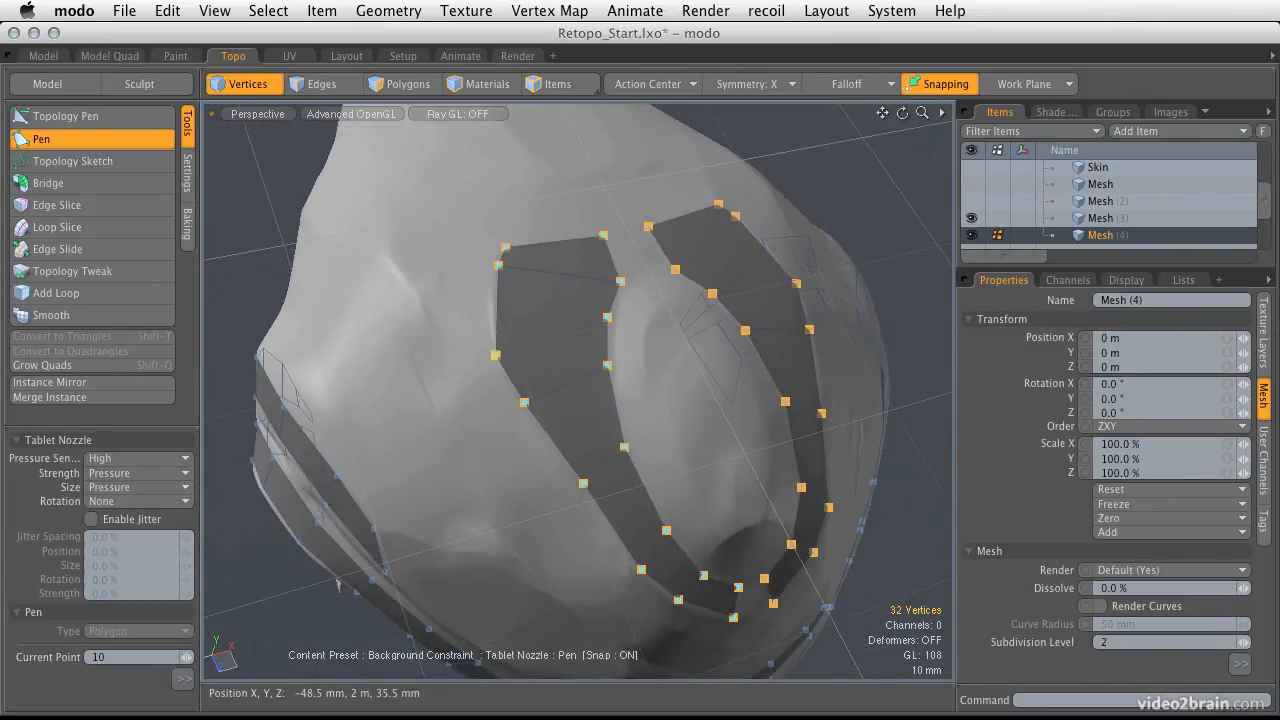
pyautogui.moveTo(500, 266); pyautogui.dragTo(497, 281)
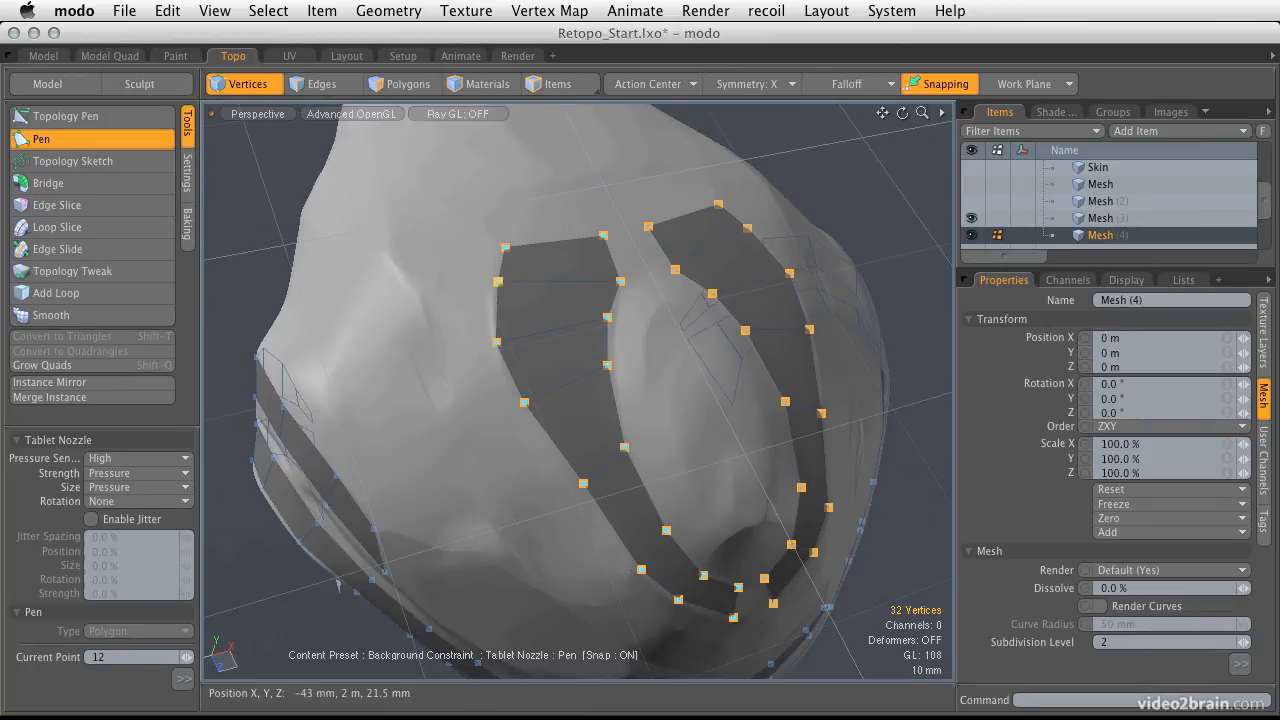
pyautogui.keyDown('alt'); pyautogui.moveTo(594, 318); pyautogui.dragTo(557, 350); pyautogui.keyUp('alt')
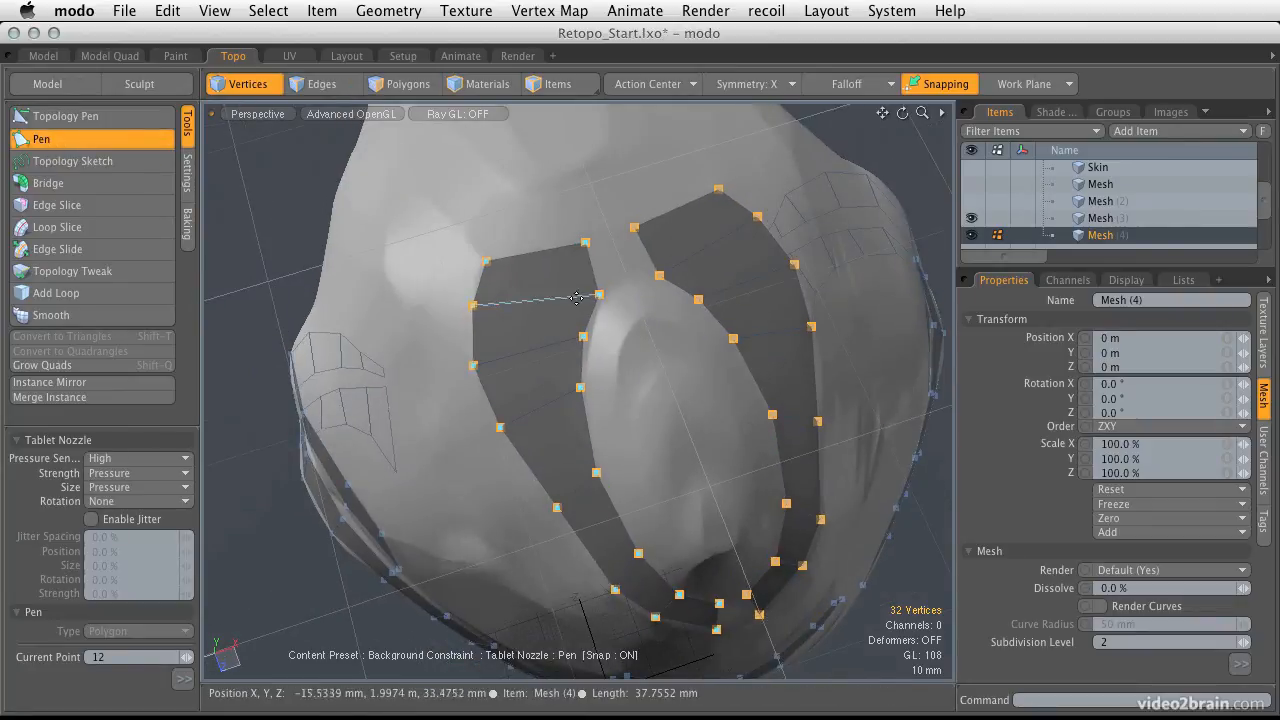
pyautogui.moveTo(600, 298); pyautogui.dragTo(597, 328)
# - Switch to the four-view modelling layout and hide the sculpt mesh so that only the retopology strips are shown
pyautogui.click(110, 56)
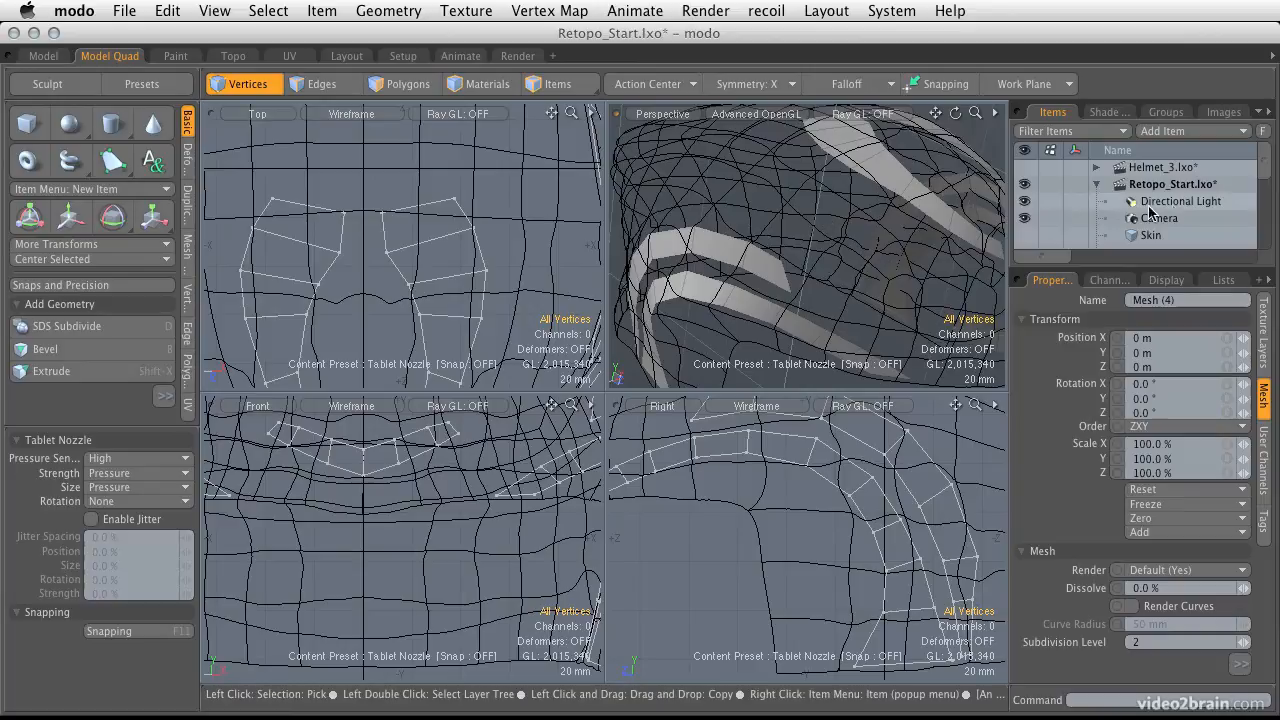
pyautogui.scroll(-6, 1190, 233)
pyautogui.click(1025, 184)
pyautogui.keyDown('alt'); pyautogui.moveTo(950, 217); pyautogui.dragTo(762, 234); pyautogui.keyUp('alt')
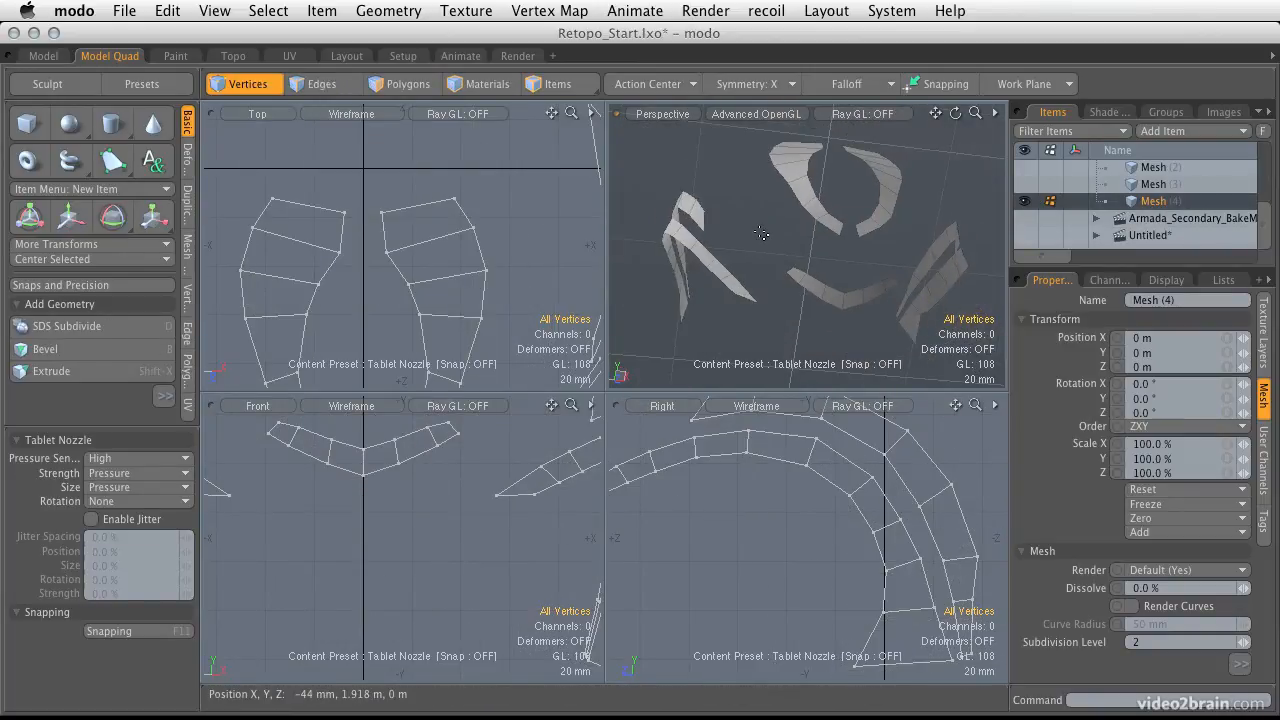
# - Show the strips as subdivision surfaces in a single perspective view and examine their curvature from the side, front and above
pyautogui.click(44, 56)
pyautogui.keyDown('alt'); pyautogui.moveTo(700, 323); pyautogui.dragTo(645, 375); pyautogui.keyUp('alt')
pyautogui.keyDown('alt'); pyautogui.keyDown('shift'); pyautogui.moveTo(502, 374); pyautogui.dragTo(545, 328); pyautogui.keyUp('shift'); pyautogui.keyUp('alt')
pyautogui.keyDown('alt'); pyautogui.moveTo(545, 328); pyautogui.dragTo(535, 263); pyautogui.keyUp('alt')
pyautogui.keyDown('alt'); pyautogui.moveTo(404, 358); pyautogui.dragTo(509, 402); pyautogui.keyUp('alt')
pyautogui.keyDown('alt'); pyautogui.moveTo(447, 312); pyautogui.dragTo(654, 298); pyautogui.keyUp('alt')
pyautogui.keyDown('alt'); pyautogui.moveTo(529, 280); pyautogui.dragTo(607, 420); pyautogui.keyUp('alt')
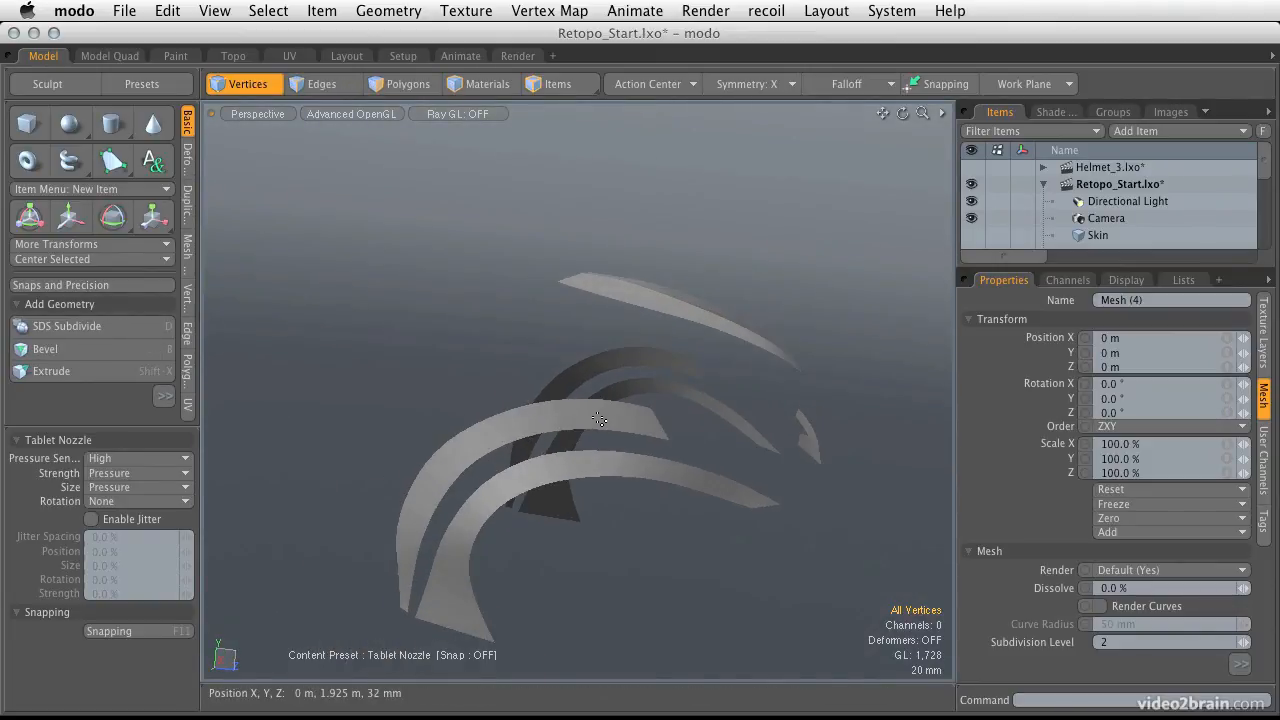
pyautogui.keyDown('alt'); pyautogui.moveTo(515, 505); pyautogui.dragTo(537, 458); pyautogui.keyUp('alt')
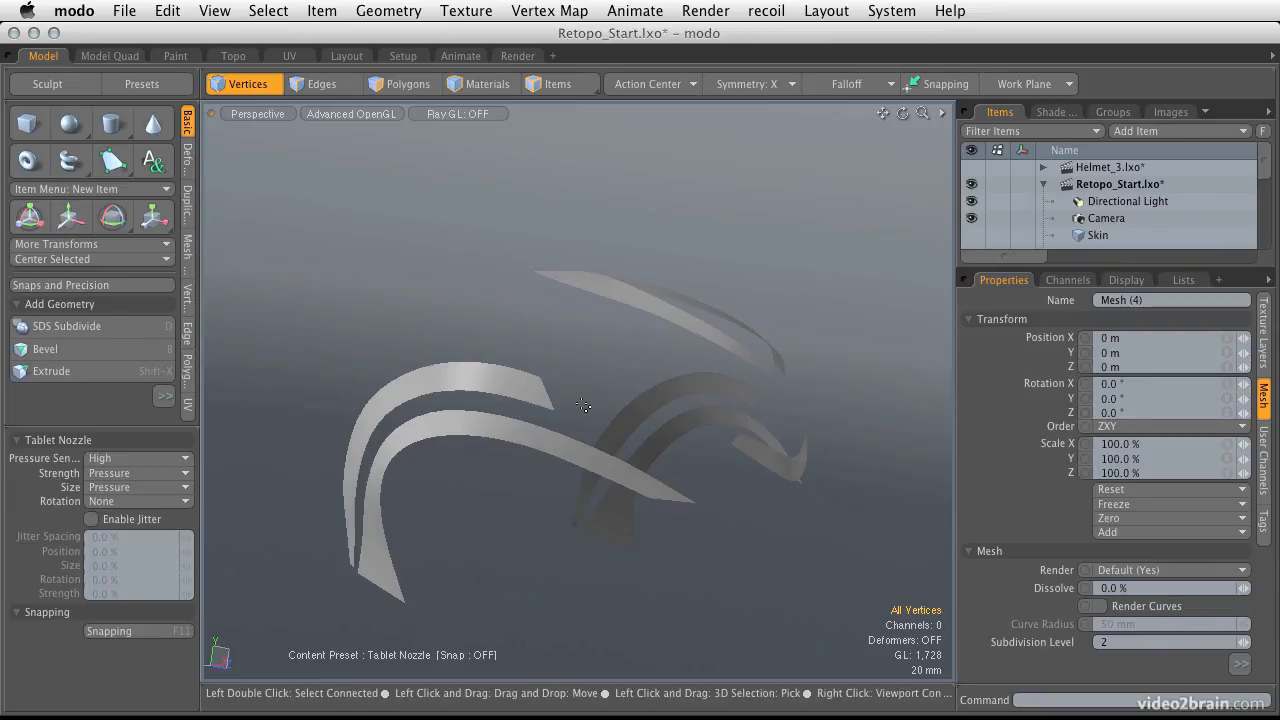
pyautogui.keyDown('alt'); pyautogui.moveTo(587, 404); pyautogui.dragTo(541, 413); pyautogui.keyUp('alt')
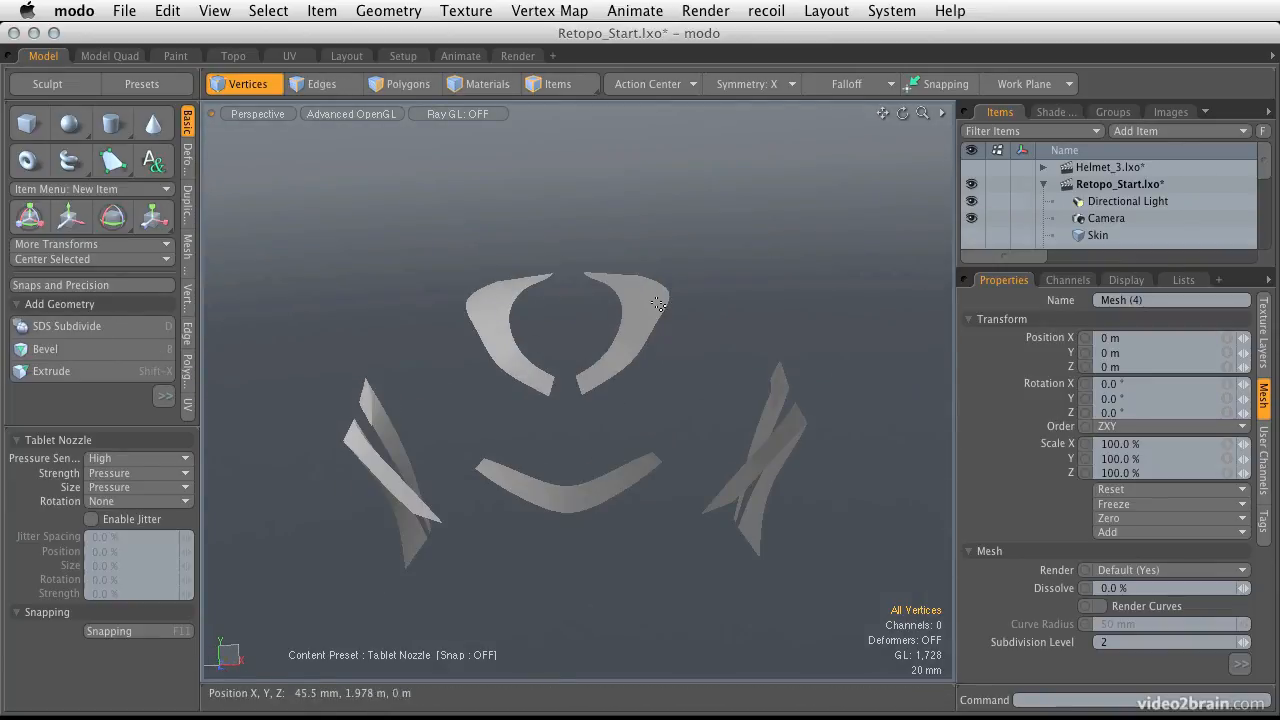
pyautogui.keyDown('alt'); pyautogui.moveTo(658, 304); pyautogui.dragTo(645, 382); pyautogui.keyUp('alt')
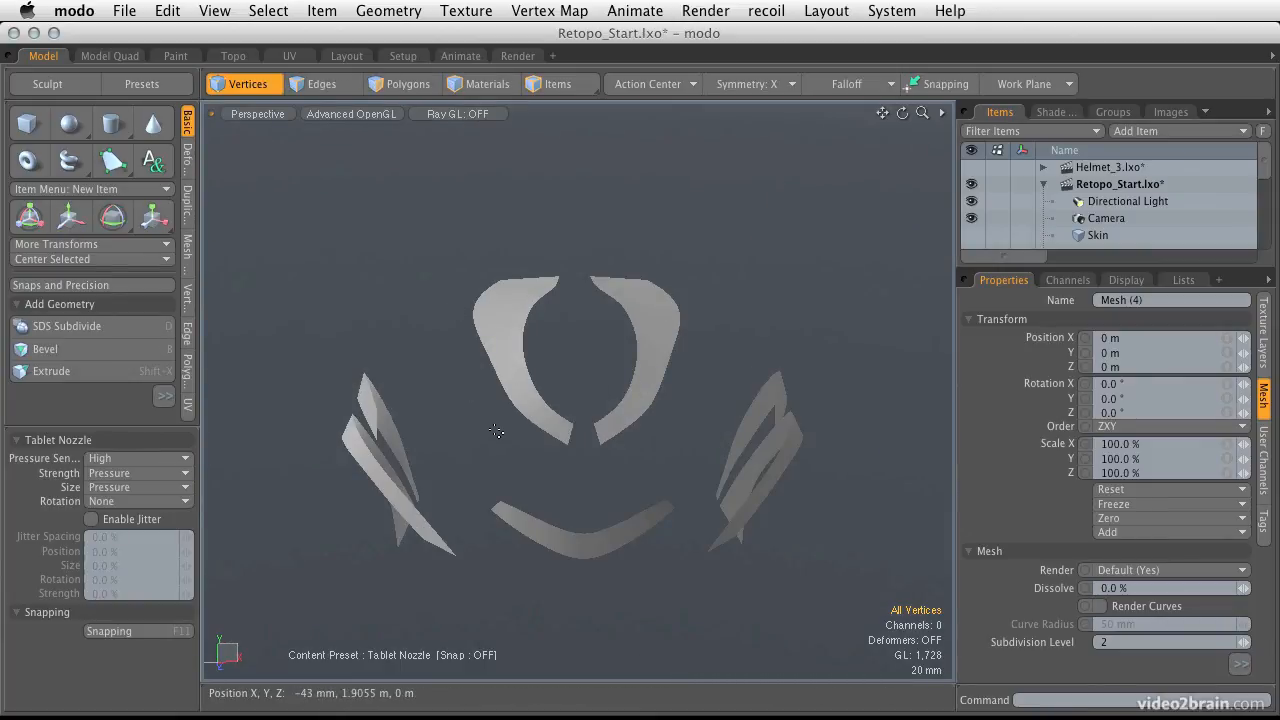
pyautogui.keyDown('alt'); pyautogui.moveTo(496, 431); pyautogui.dragTo(762, 339); pyautogui.keyUp('alt')
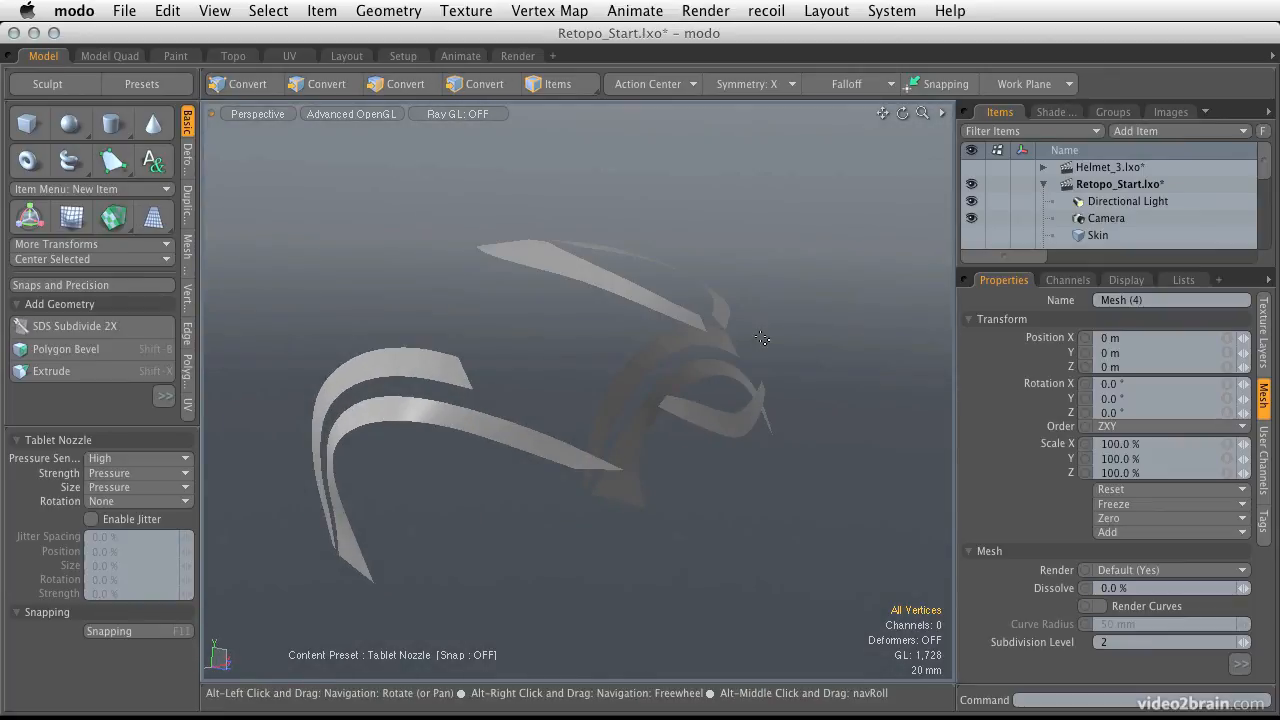